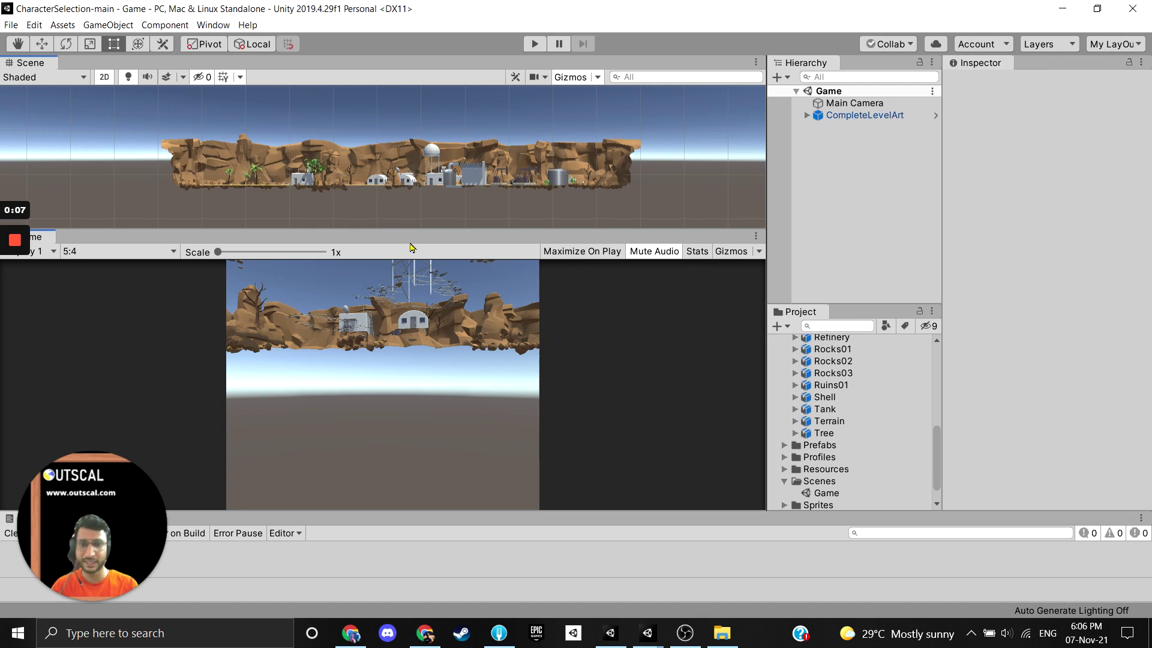
Drag the Scene/Game splitter down so the desert level fills more of the Scene view
{"action": "left_click_drag", "start_coordinate": [411, 230], "coordinate": [417, 249]}
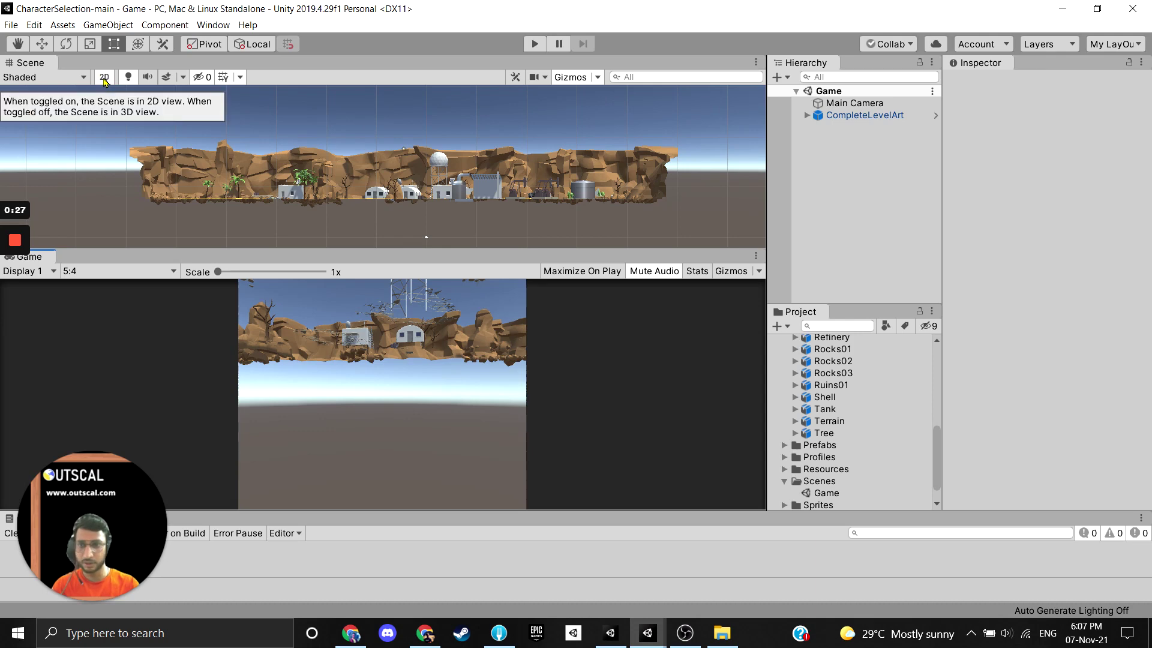
Toggle the Scene view's 2D button until it shows the desert base in 3D perspective
{"action": "left_click", "coordinate": [104, 77]}
{"action": "left_click", "coordinate": [104, 77]}
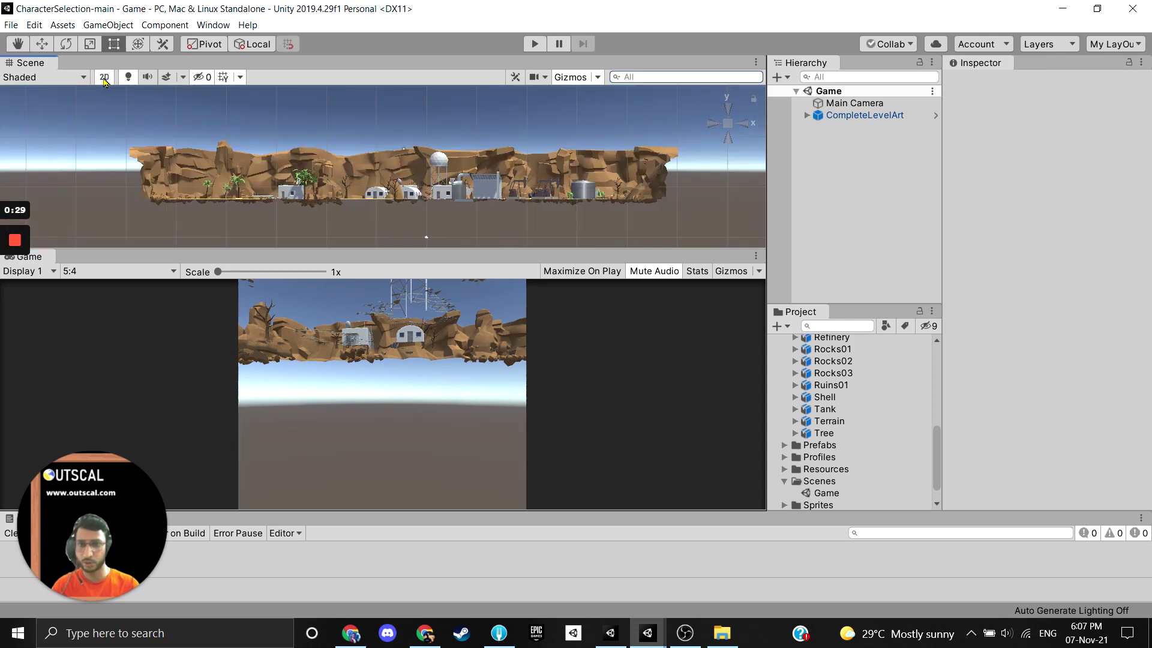
{"action": "left_click", "coordinate": [103, 77]}
{"action": "left_click", "coordinate": [103, 78]}
{"action": "left_click", "coordinate": [104, 77]}
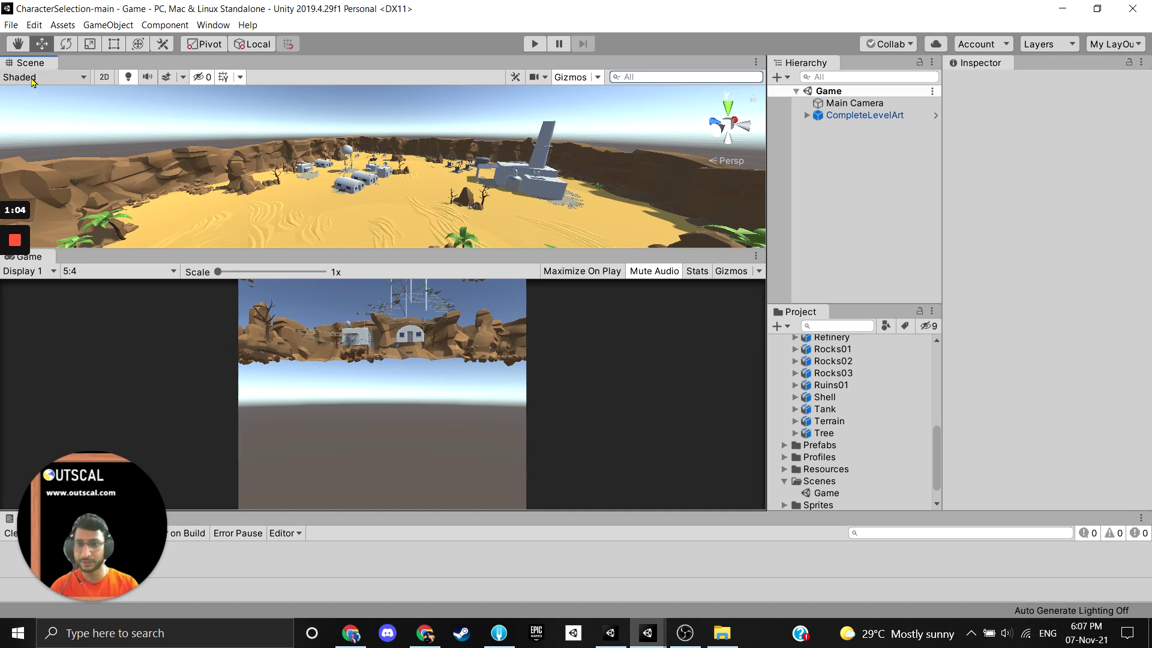
Enlarge the Scene view, then orbit, zoom and pan around the refinery, huts and palm trees
{"action": "right_click_drag", "start_coordinate": [405, 186], "coordinate": [406, 222]}
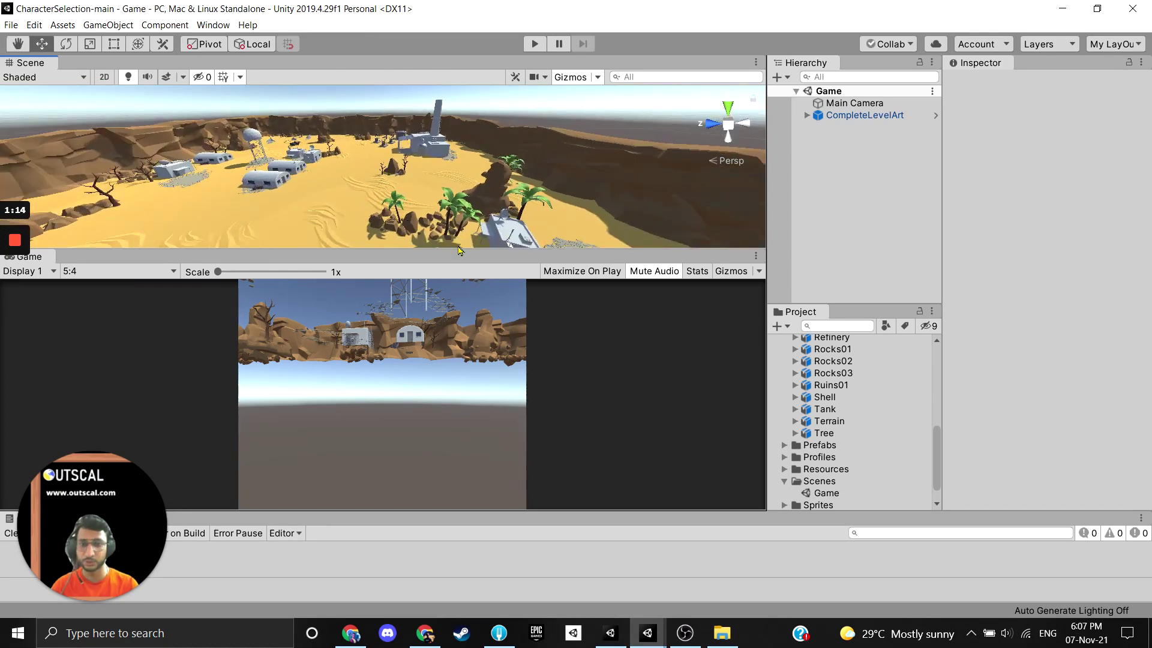
{"action": "left_click_drag", "start_coordinate": [458, 246], "coordinate": [458, 285]}
{"action": "right_click_drag", "start_coordinate": [408, 198], "coordinate": [331, 123]}
{"action": "scroll", "coordinate": [332, 138], "scroll_direction": "down", "scroll_amount": 3}
{"action": "scroll", "coordinate": [331, 128], "scroll_direction": "up", "scroll_amount": 2}
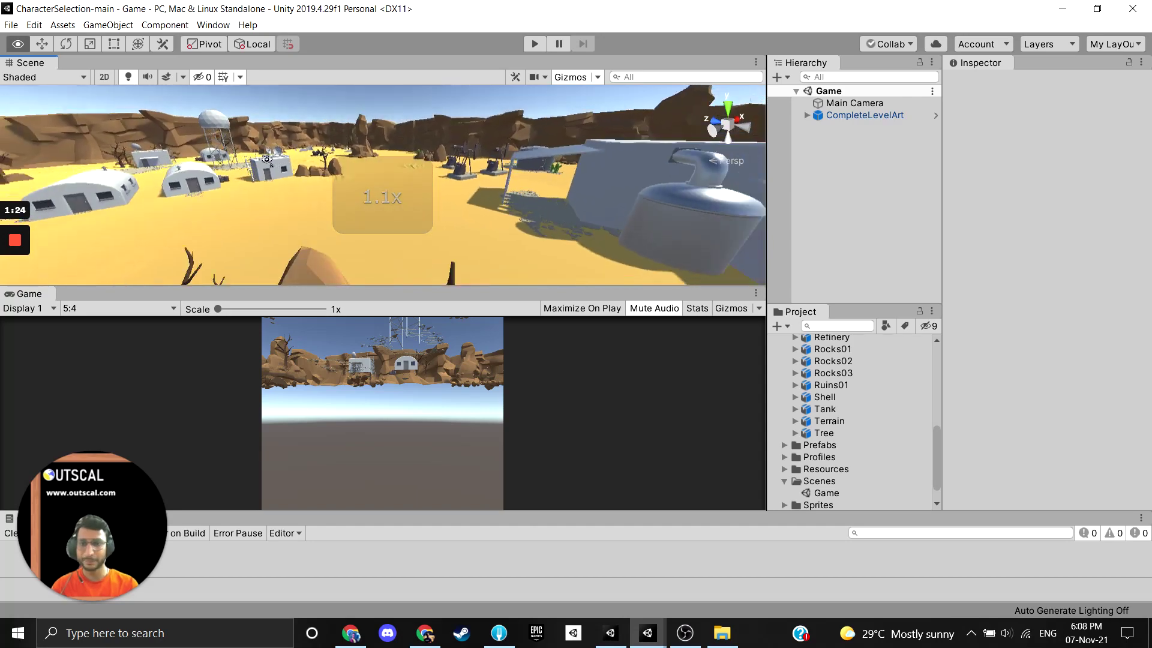
{"action": "right_click_drag", "start_coordinate": [141, 197], "coordinate": [307, 171]}
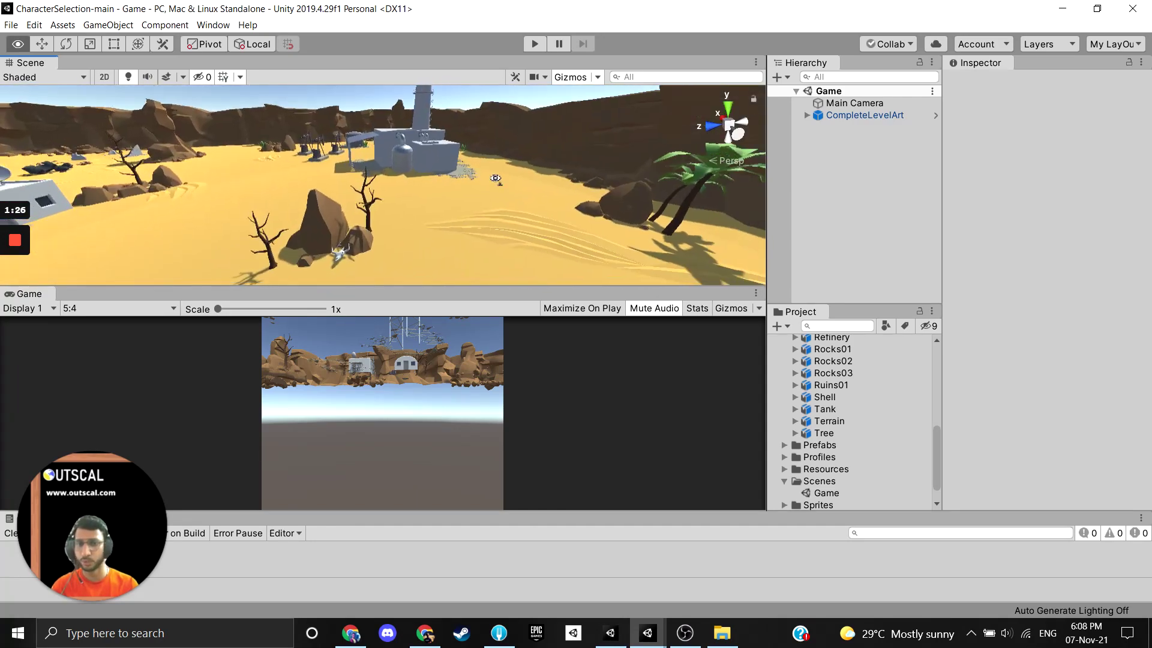
{"action": "right_click_drag", "start_coordinate": [456, 148], "coordinate": [368, 174]}
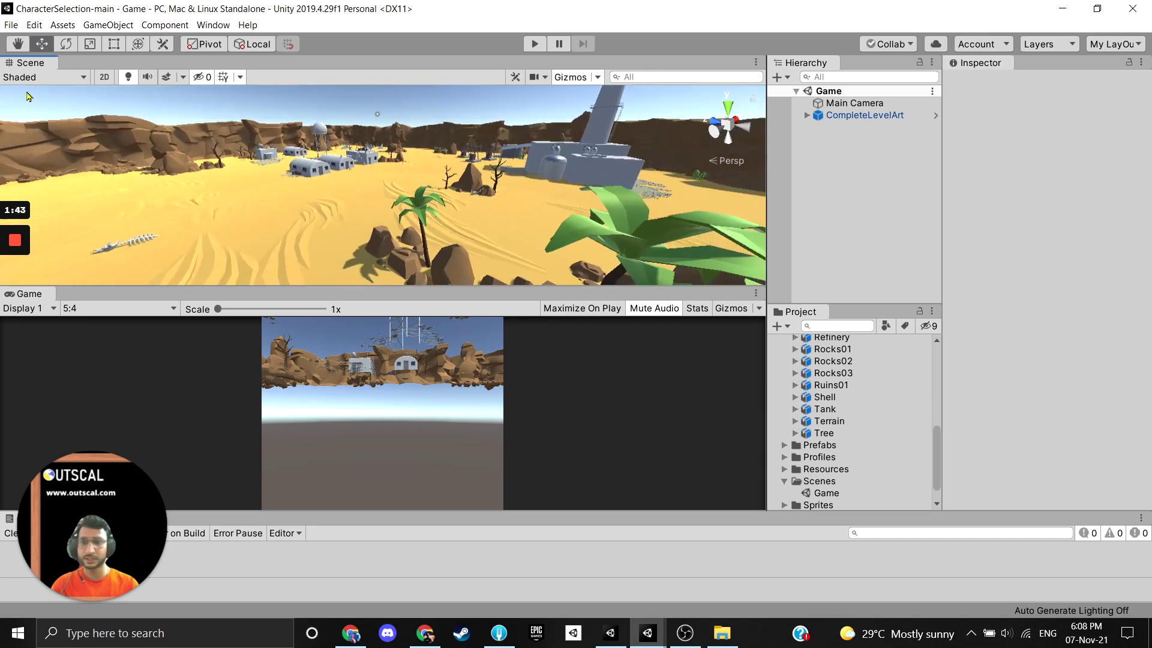
{"action": "right_click_drag", "start_coordinate": [501, 181], "coordinate": [474, 178]}
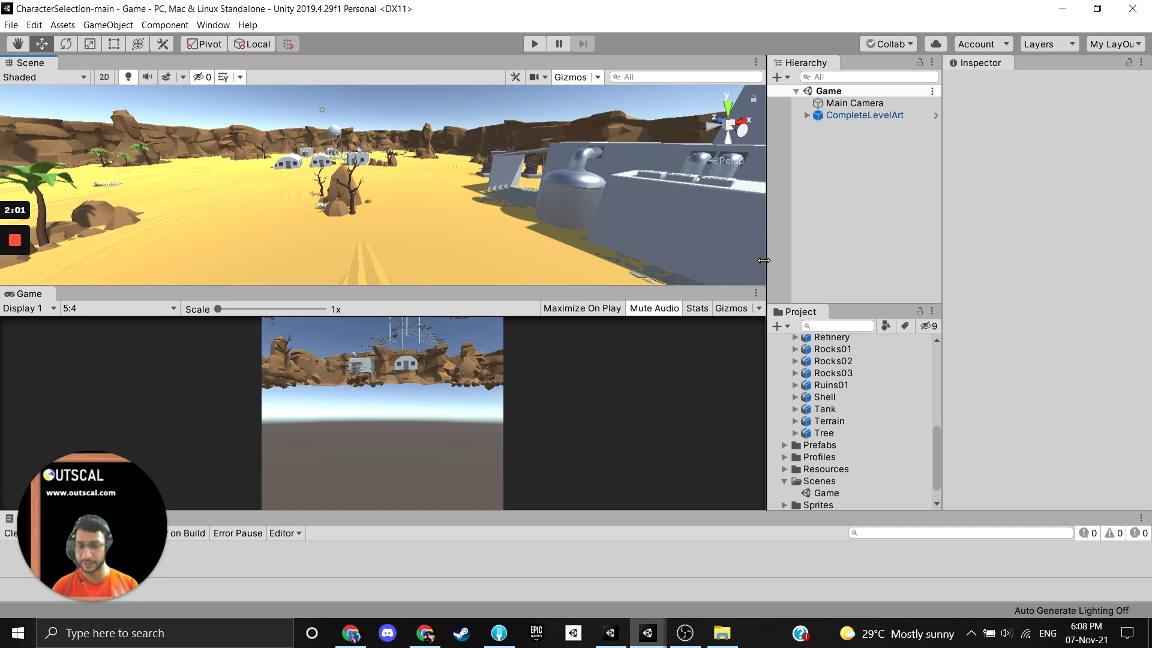
Select the Refinery model in the Project panel to view its import settings
{"action": "mouse_move", "coordinate": [12, 288]}
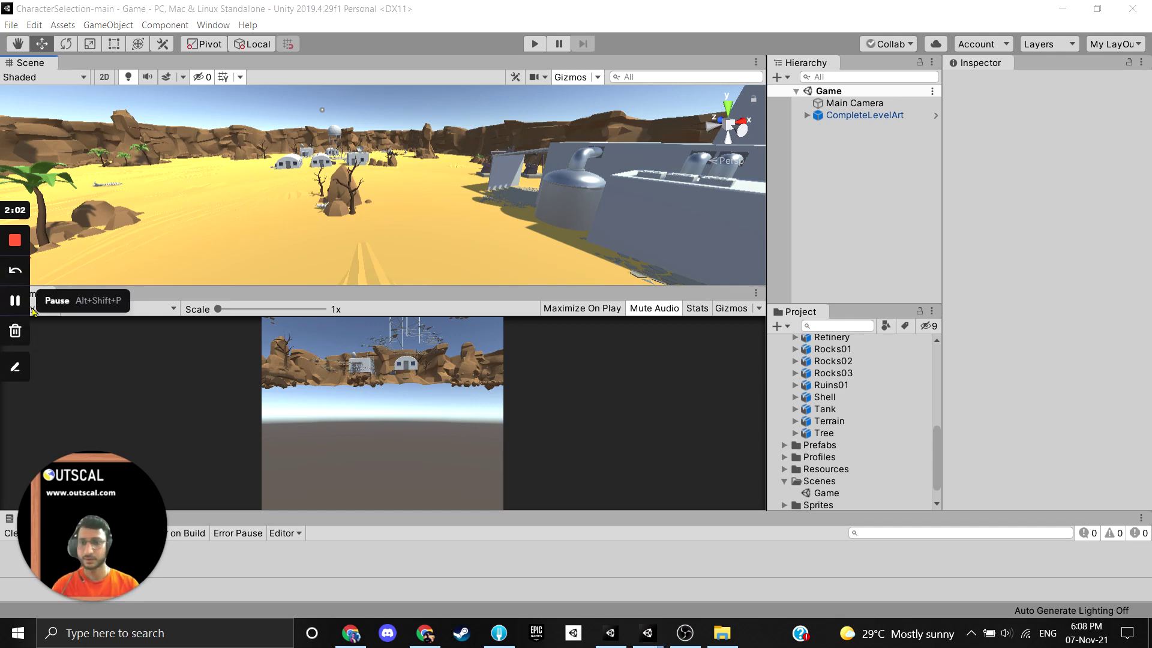
{"action": "left_click", "coordinate": [829, 327]}
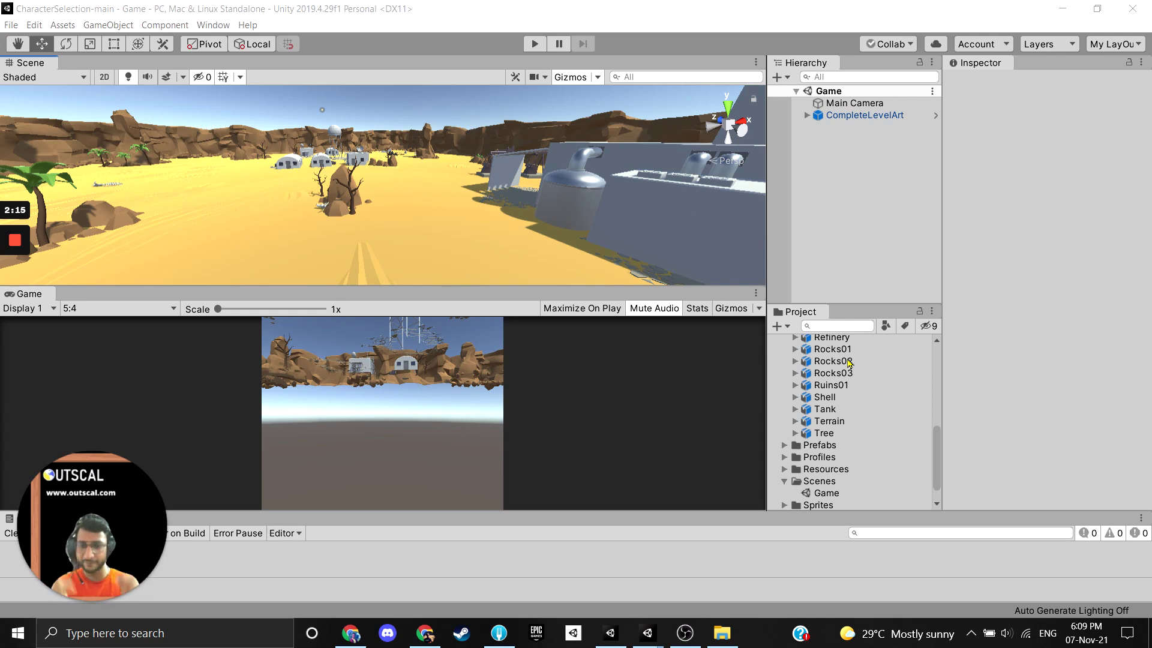
{"action": "left_click", "coordinate": [818, 327]}
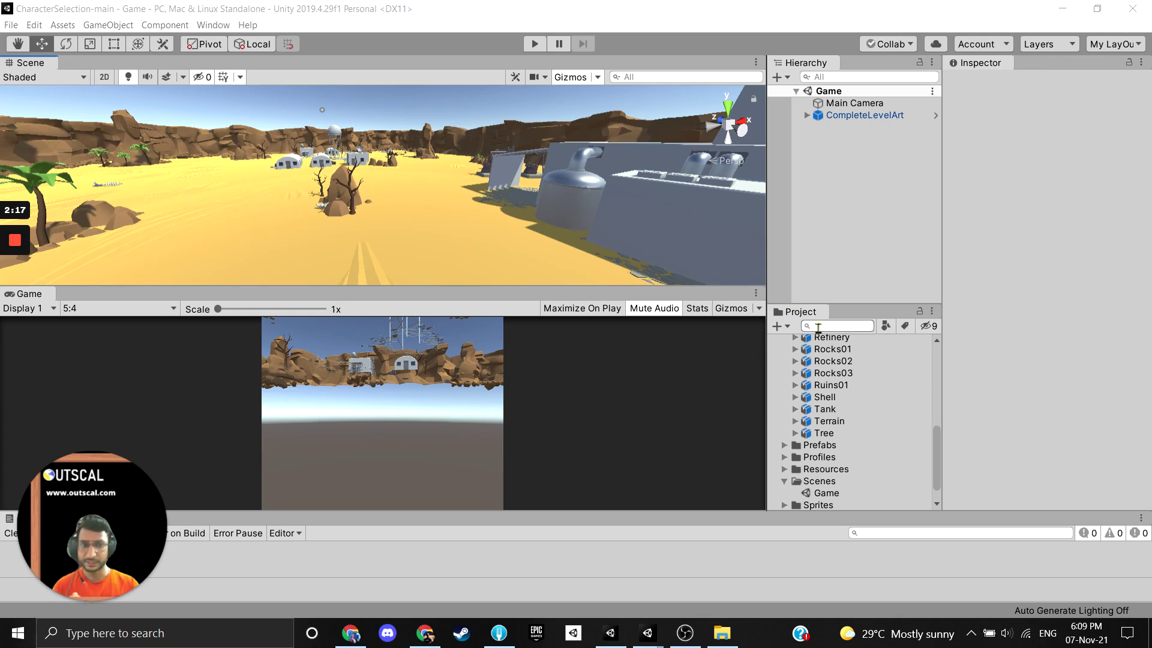
{"action": "left_click", "coordinate": [846, 338]}
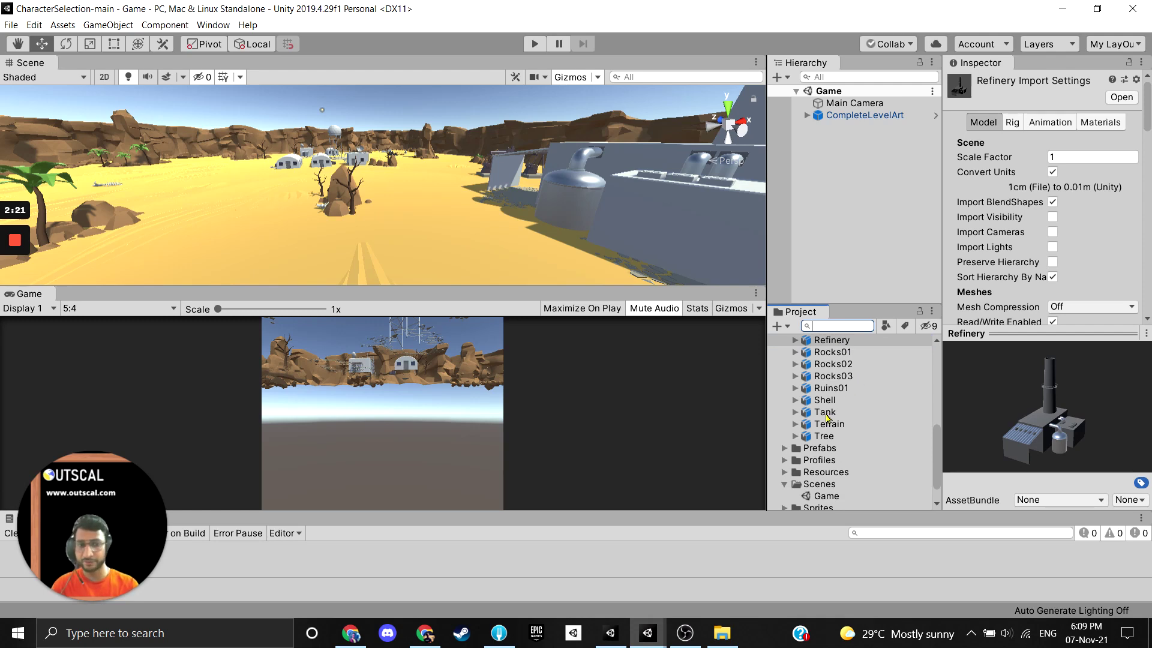
{"action": "scroll", "coordinate": [834, 396], "scroll_direction": "up", "scroll_amount": 3}
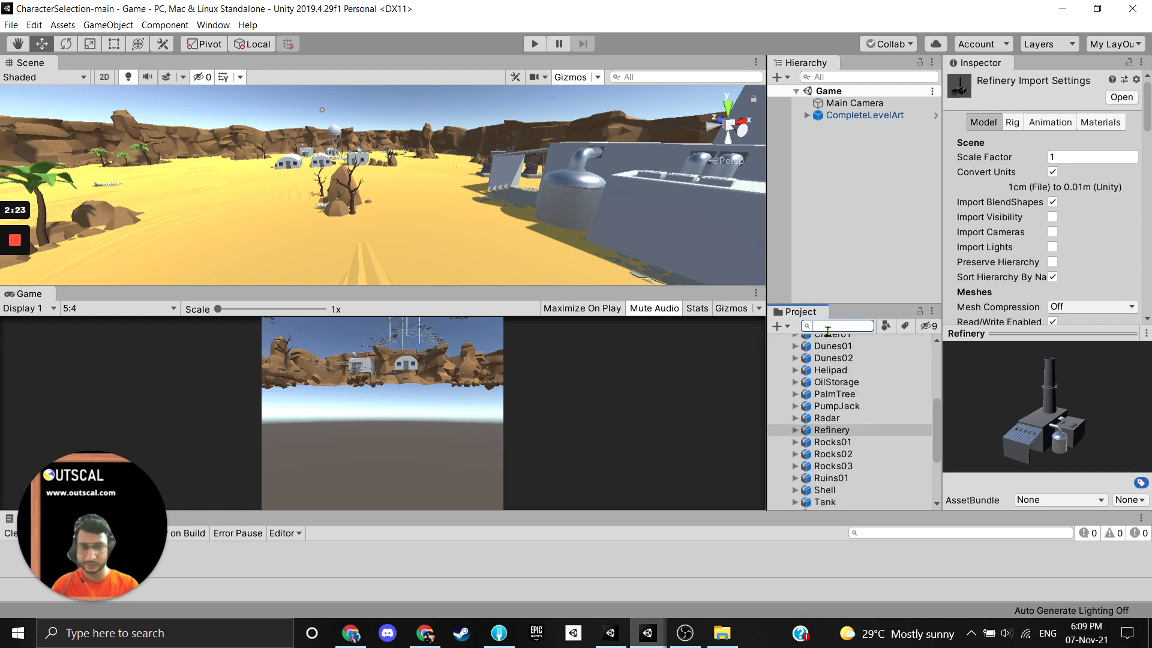
{"action": "scroll", "coordinate": [850, 433], "scroll_direction": "up", "scroll_amount": 2}
Preview the PalmTree, Dunes02 and Radar models, then focus the Project search box
{"action": "left_click", "coordinate": [840, 440]}
{"action": "left_click", "coordinate": [843, 402]}
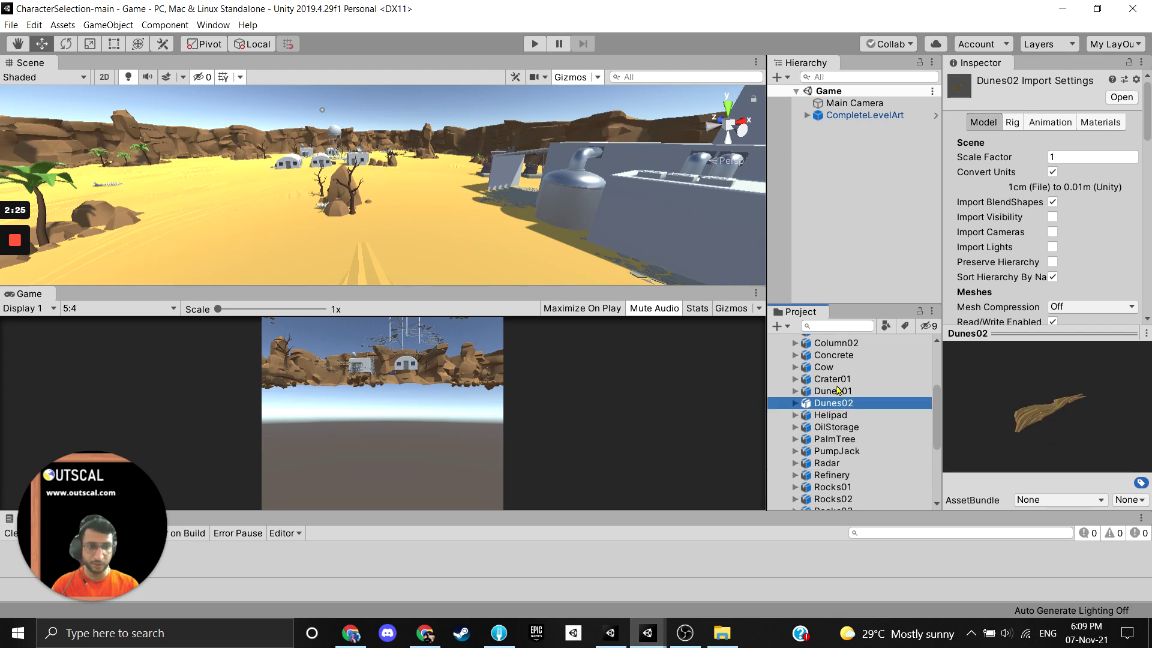
{"action": "left_click", "coordinate": [839, 438]}
{"action": "left_click", "coordinate": [840, 464]}
{"action": "left_click", "coordinate": [850, 328]}
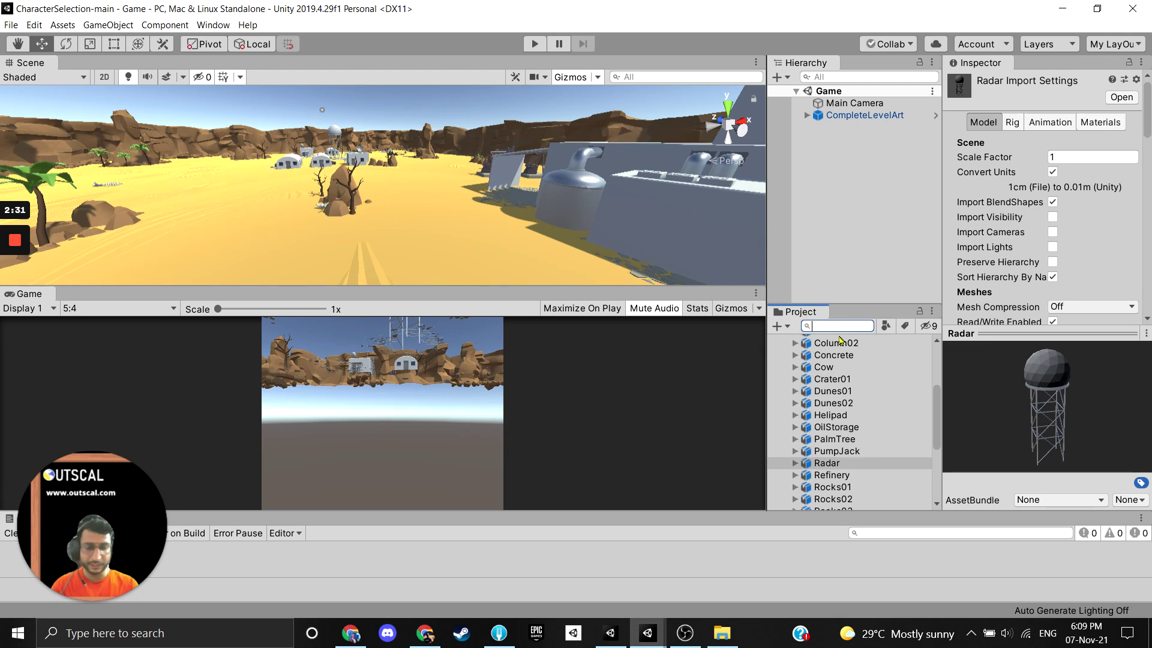
Filter the Project assets by 'tank' and make the panel taller and three columns wide
{"action": "type", "text": "tank"}
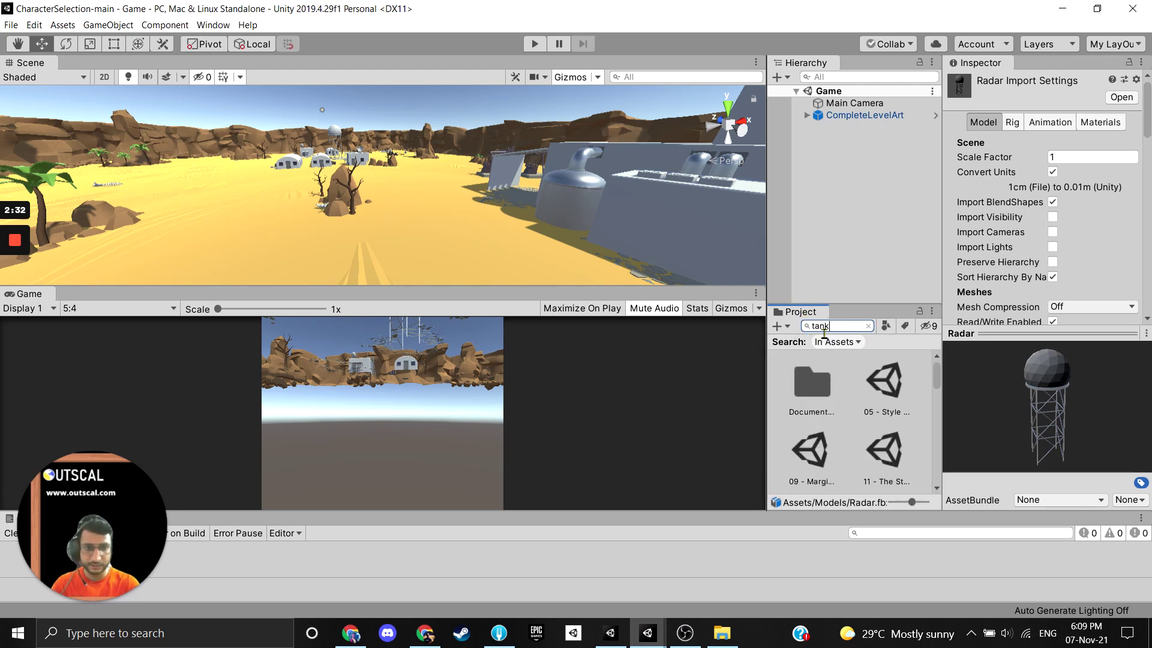
{"action": "scroll", "coordinate": [869, 387], "scroll_direction": "down", "scroll_amount": 1}
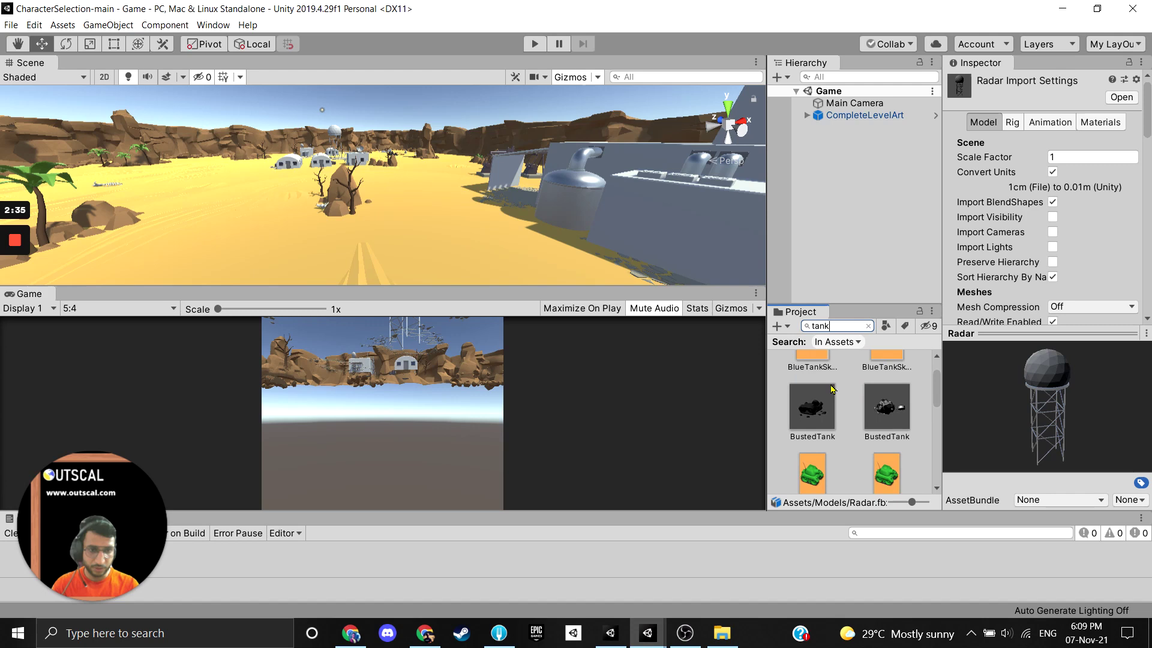
{"action": "left_click_drag", "start_coordinate": [850, 305], "coordinate": [848, 221]}
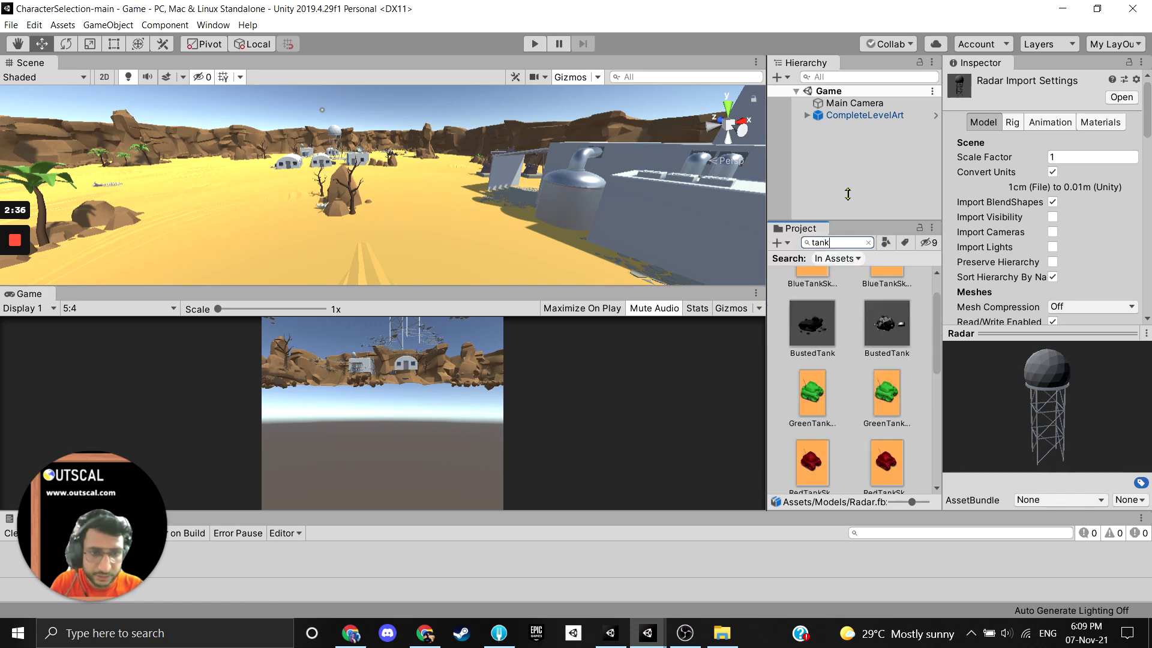
{"action": "left_click_drag", "start_coordinate": [768, 342], "coordinate": [694, 343]}
Check the GreenTankSkin image, then show Tank.fbx with an enlarged green tank preview
{"action": "scroll", "coordinate": [817, 369], "scroll_direction": "down", "scroll_amount": 1}
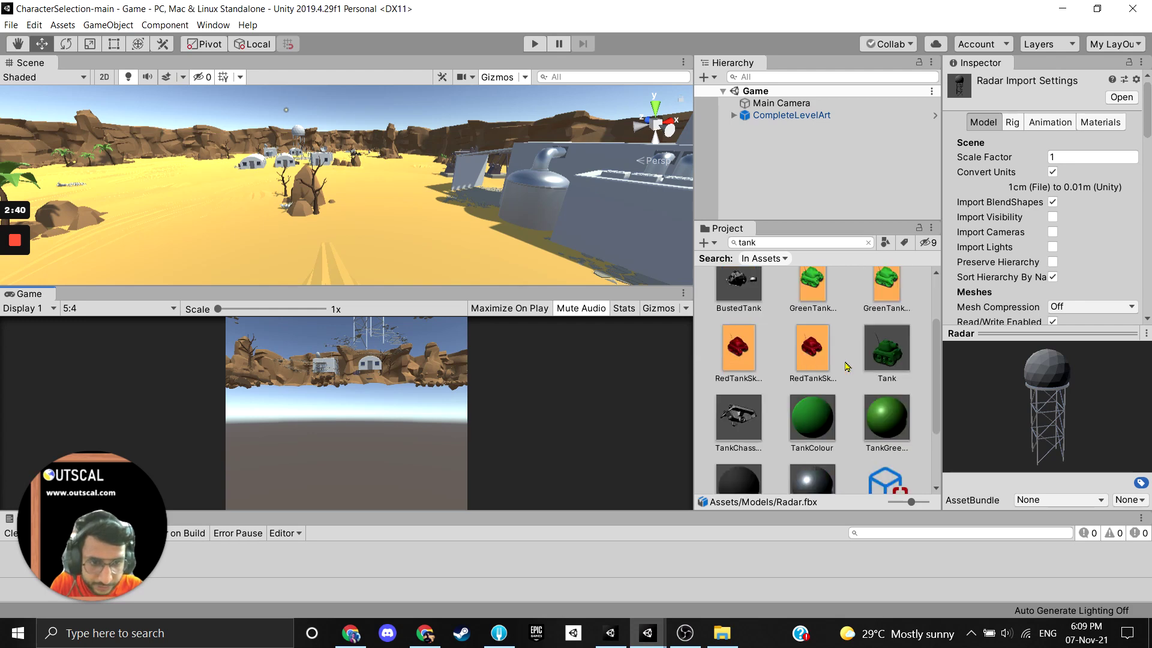
{"action": "left_click", "coordinate": [887, 348]}
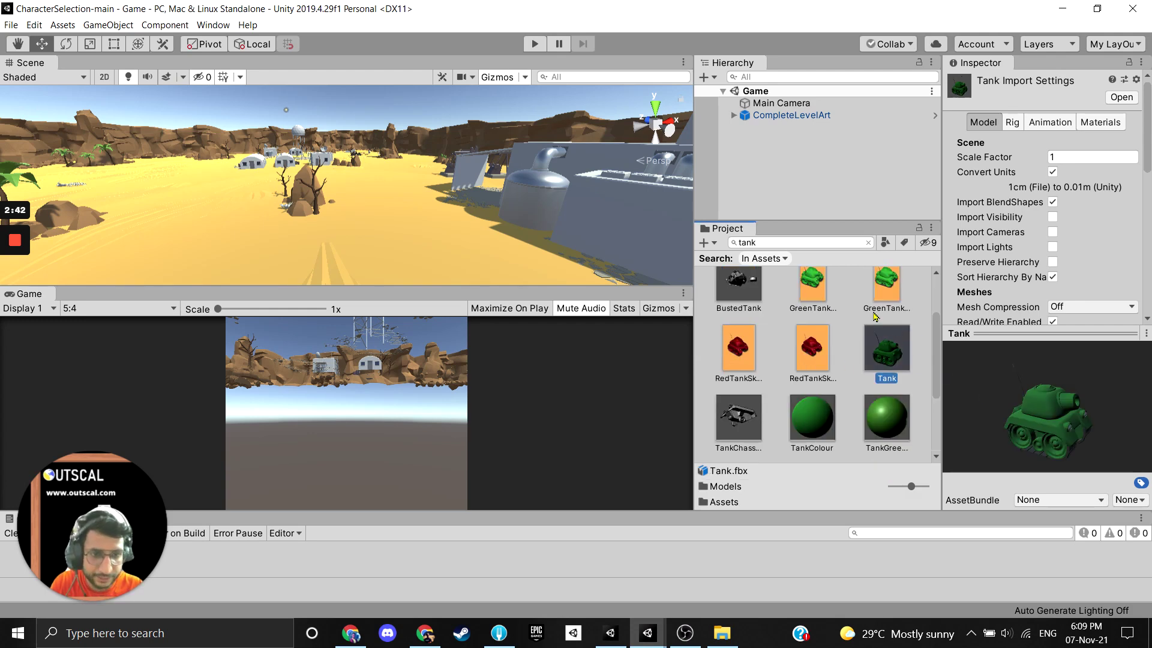
{"action": "left_click", "coordinate": [808, 291]}
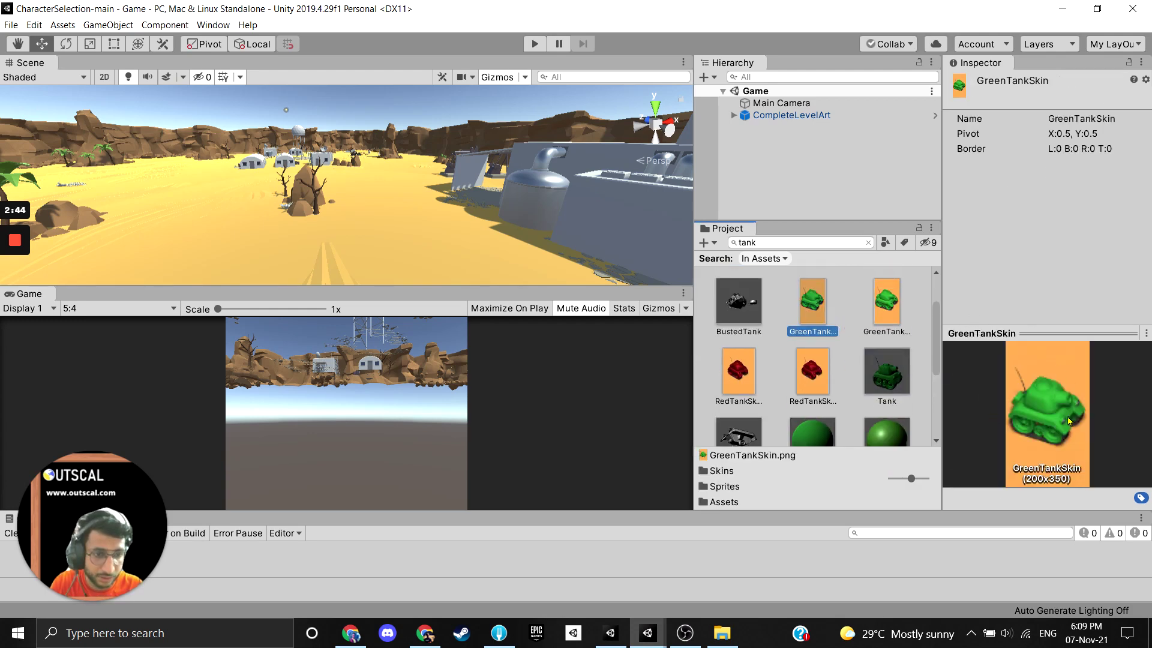
{"action": "left_click", "coordinate": [889, 375]}
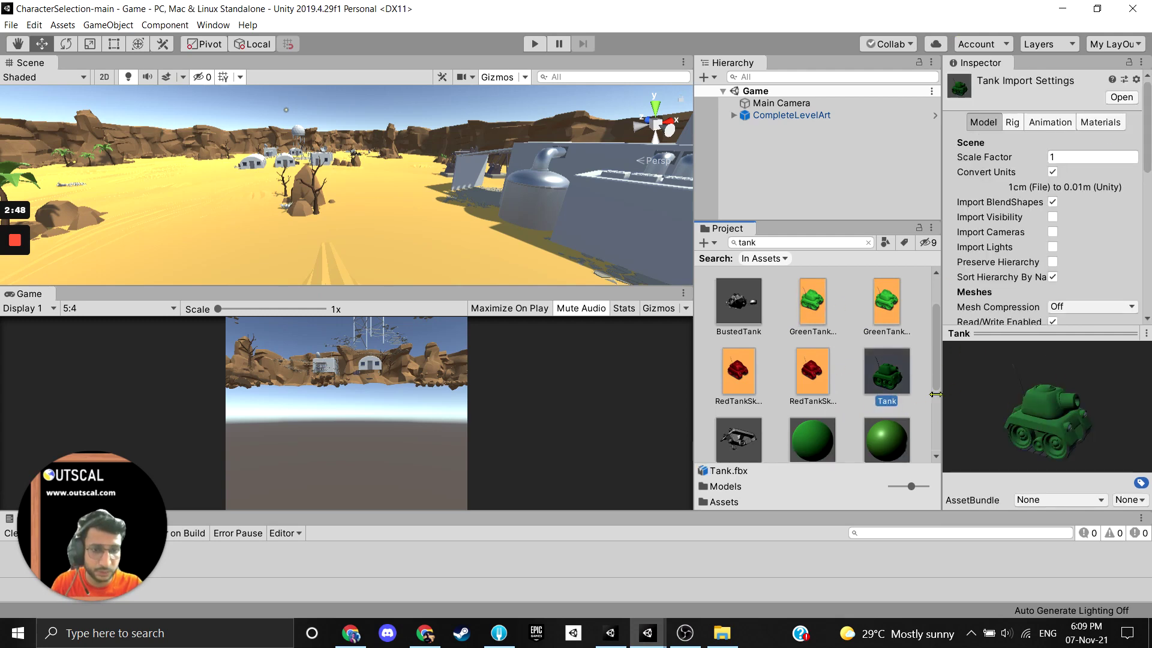
{"action": "left_click_drag", "start_coordinate": [1039, 332], "coordinate": [1039, 282]}
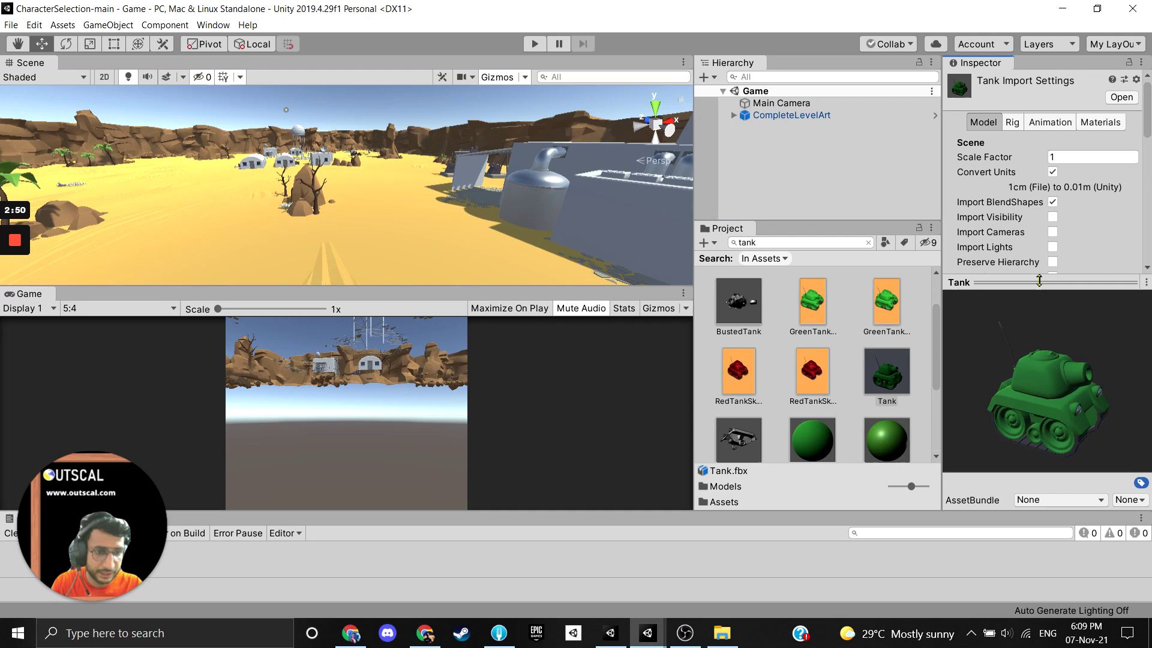
{"action": "left_click", "coordinate": [889, 384]}
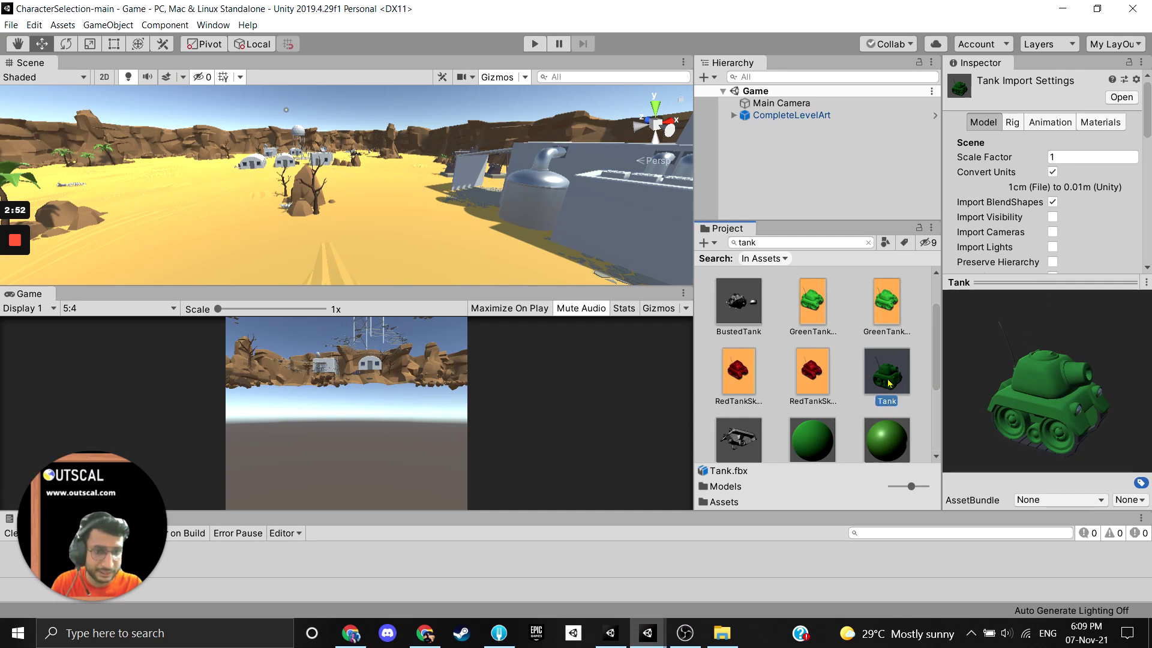
{"action": "scroll", "coordinate": [875, 388], "scroll_direction": "down", "scroll_amount": 2}
{"action": "scroll", "coordinate": [819, 372], "scroll_direction": "up", "scroll_amount": 4}
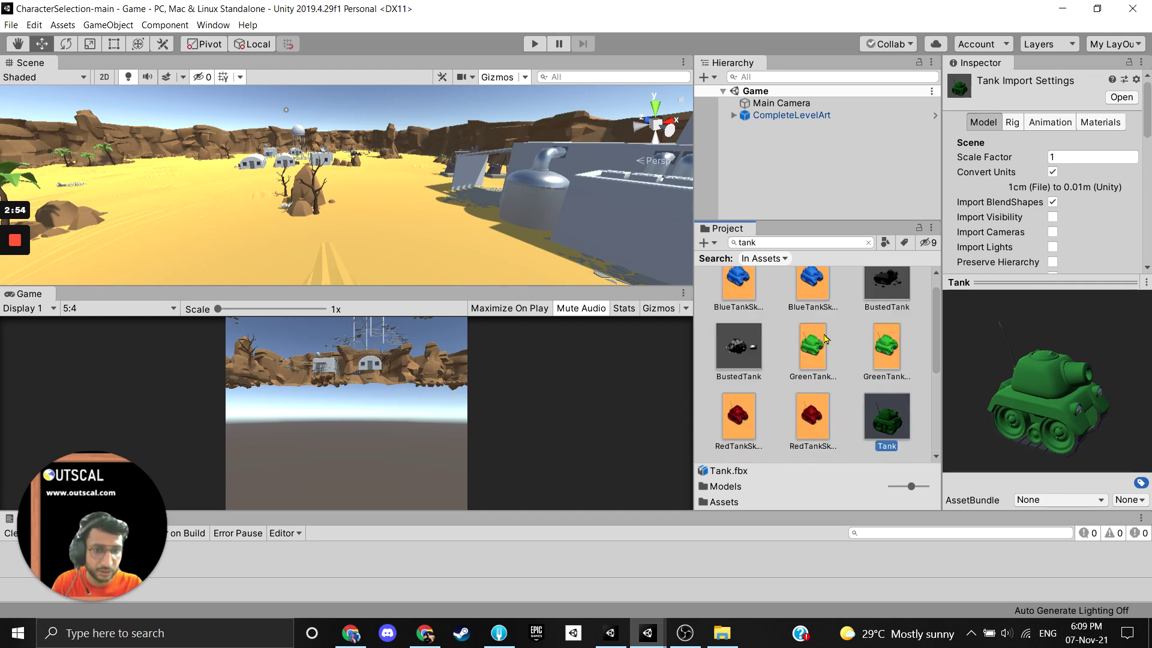
{"action": "scroll", "coordinate": [864, 384], "scroll_direction": "down", "scroll_amount": 3}
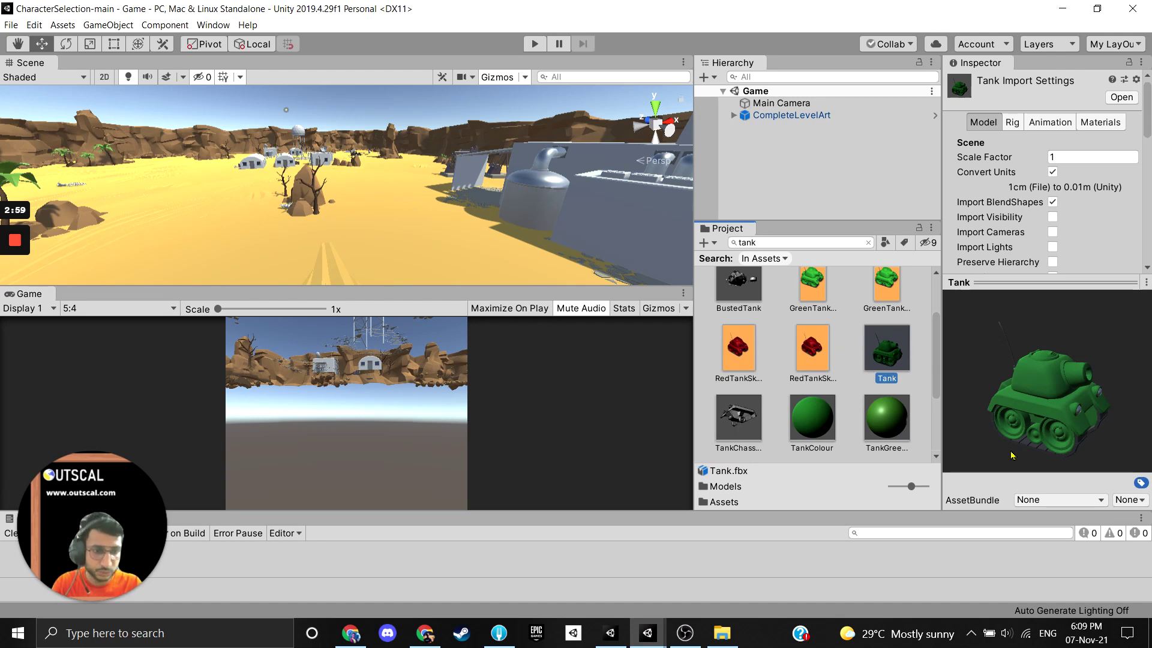
Shrink the preview and compare the Tank model with the RedTankSkin image and TankColour material
{"action": "left_click_drag", "start_coordinate": [1041, 282], "coordinate": [1044, 307]}
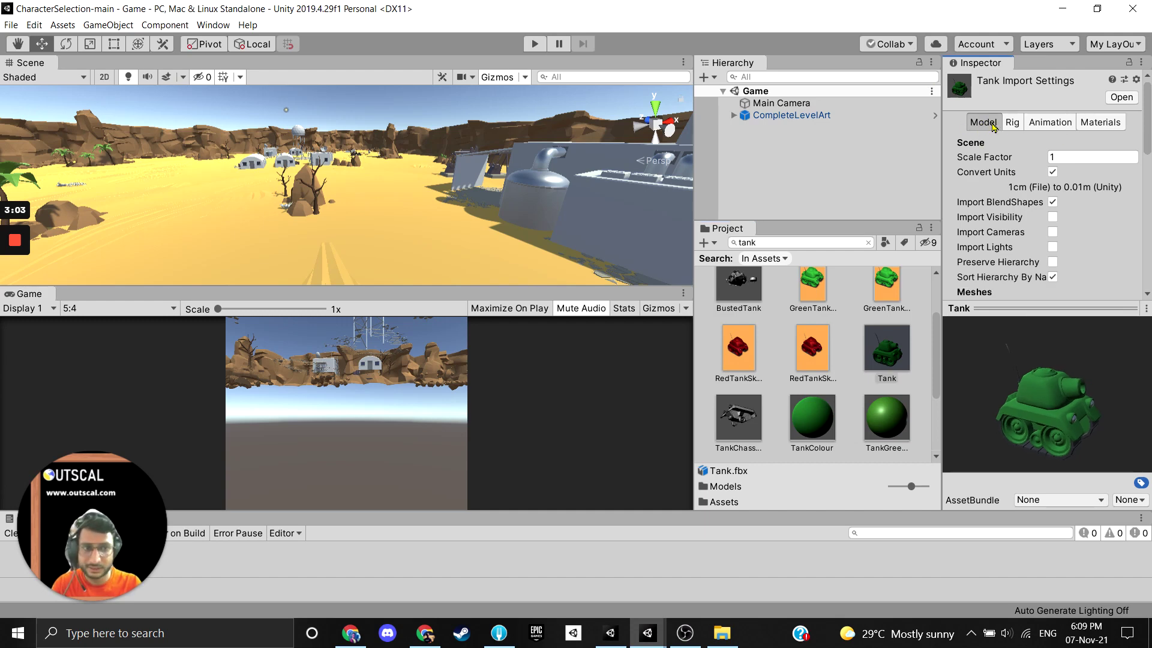
{"action": "left_click", "coordinate": [897, 355]}
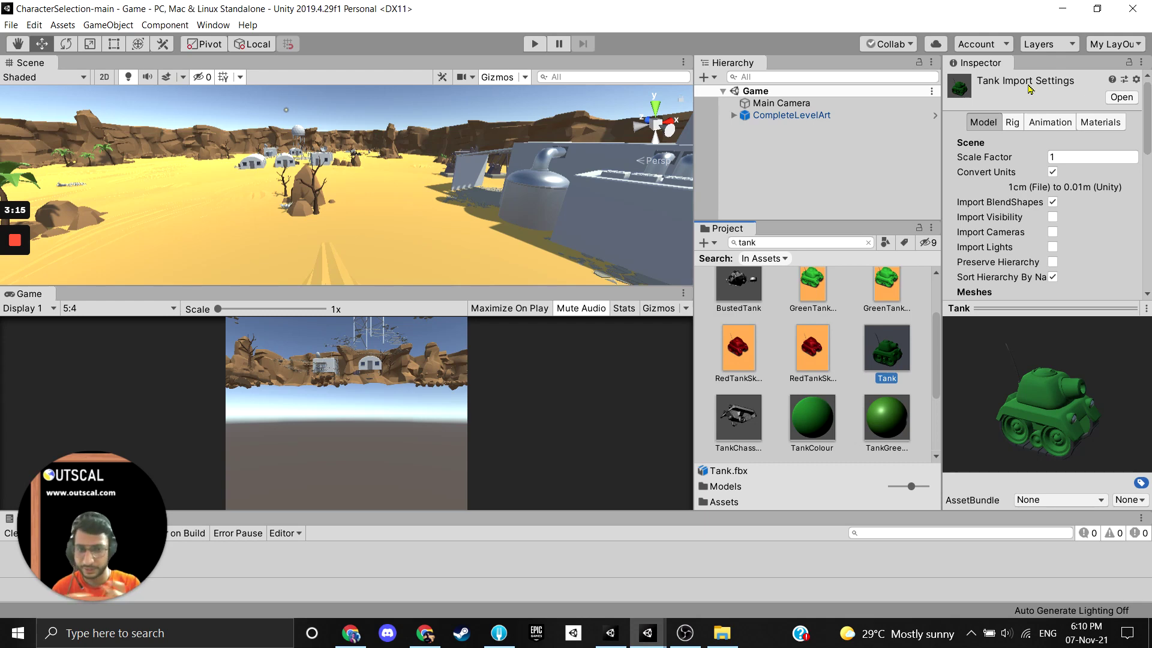
{"action": "left_click", "coordinate": [812, 348]}
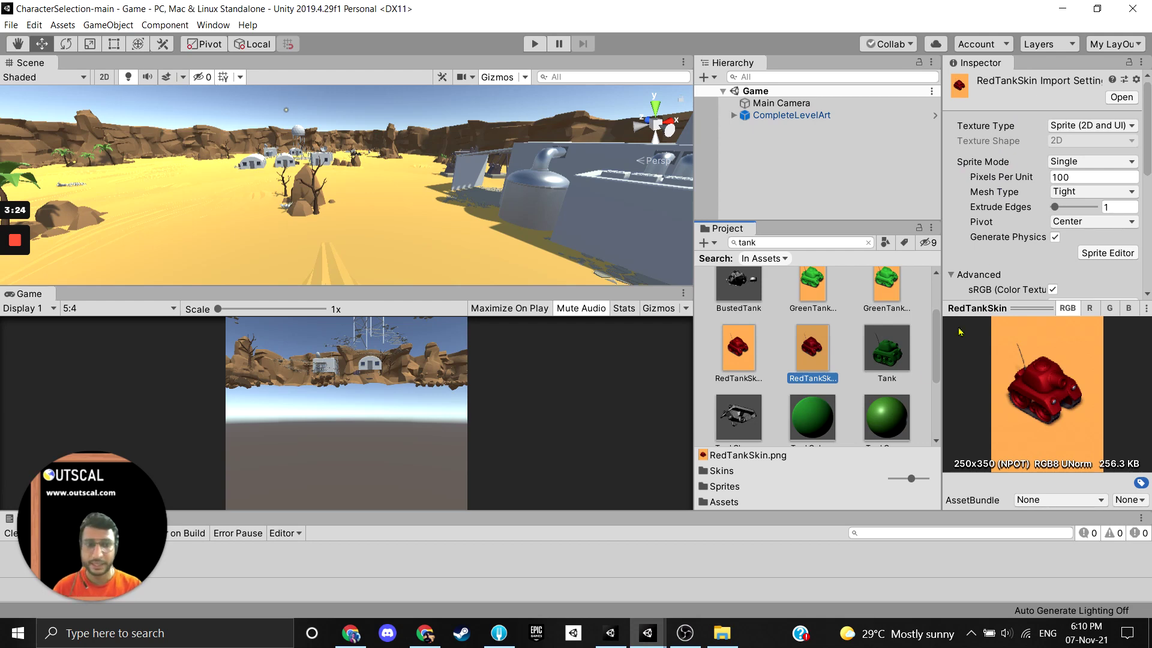
{"action": "left_click", "coordinate": [898, 363]}
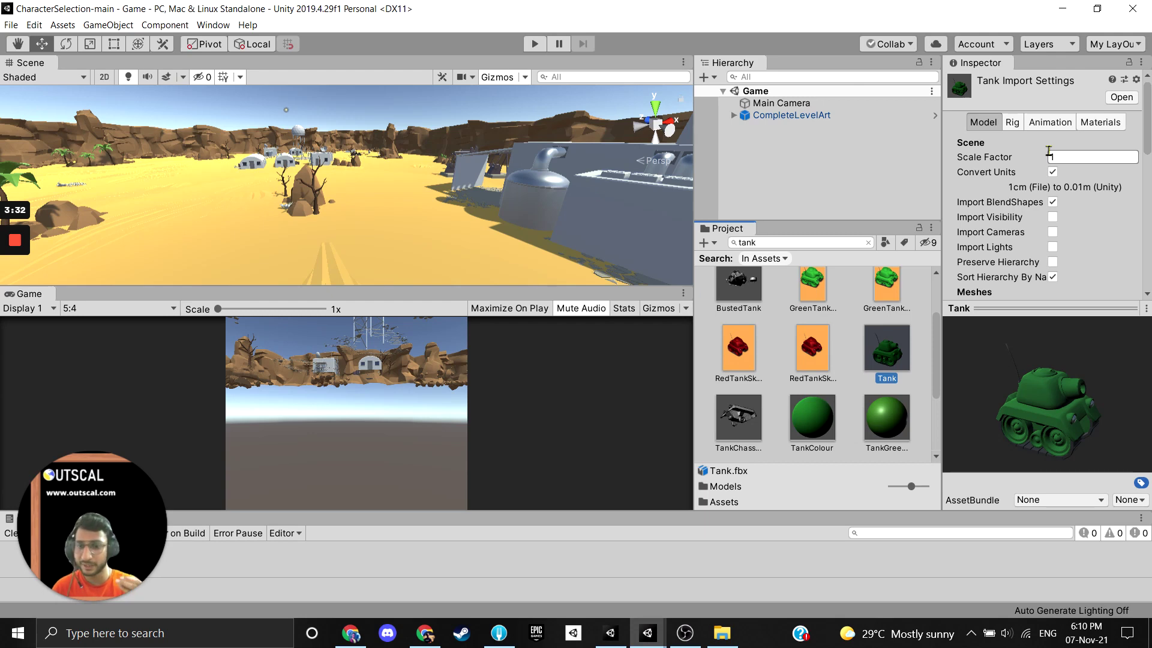
{"action": "left_click", "coordinate": [814, 424]}
{"action": "left_click", "coordinate": [817, 363]}
{"action": "scroll", "coordinate": [780, 360], "scroll_direction": "up", "scroll_amount": 1}
Inspect the BustedTank model and both GreenTankSkin images
{"action": "left_click", "coordinate": [739, 300]}
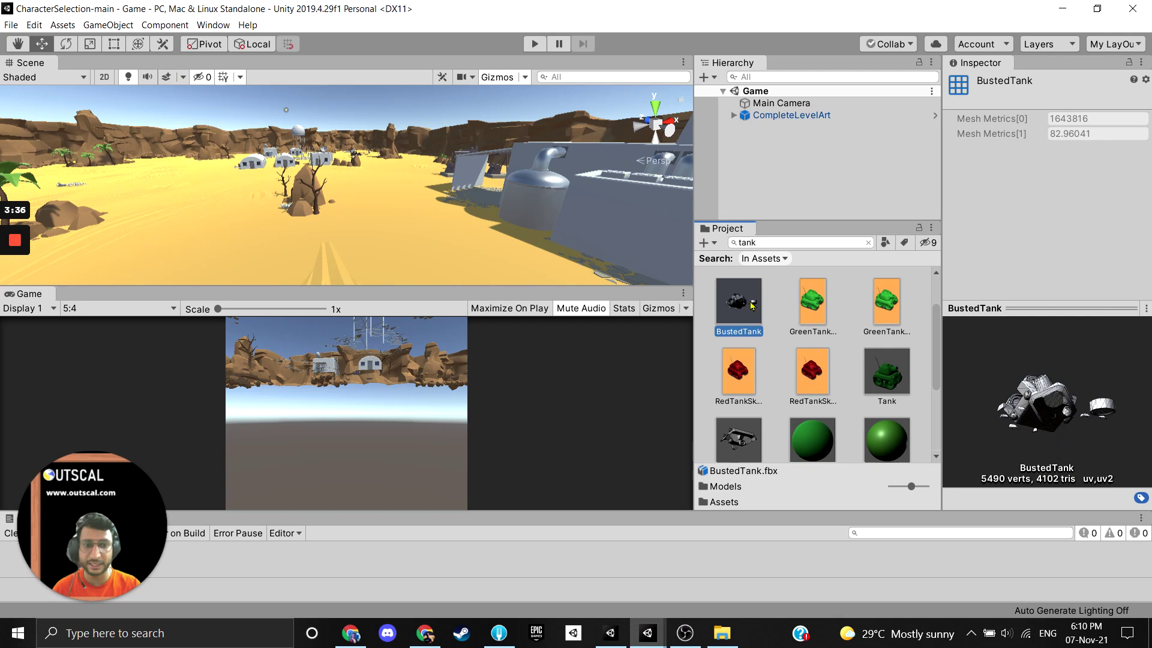
{"action": "left_click", "coordinate": [813, 300]}
{"action": "left_click", "coordinate": [884, 312]}
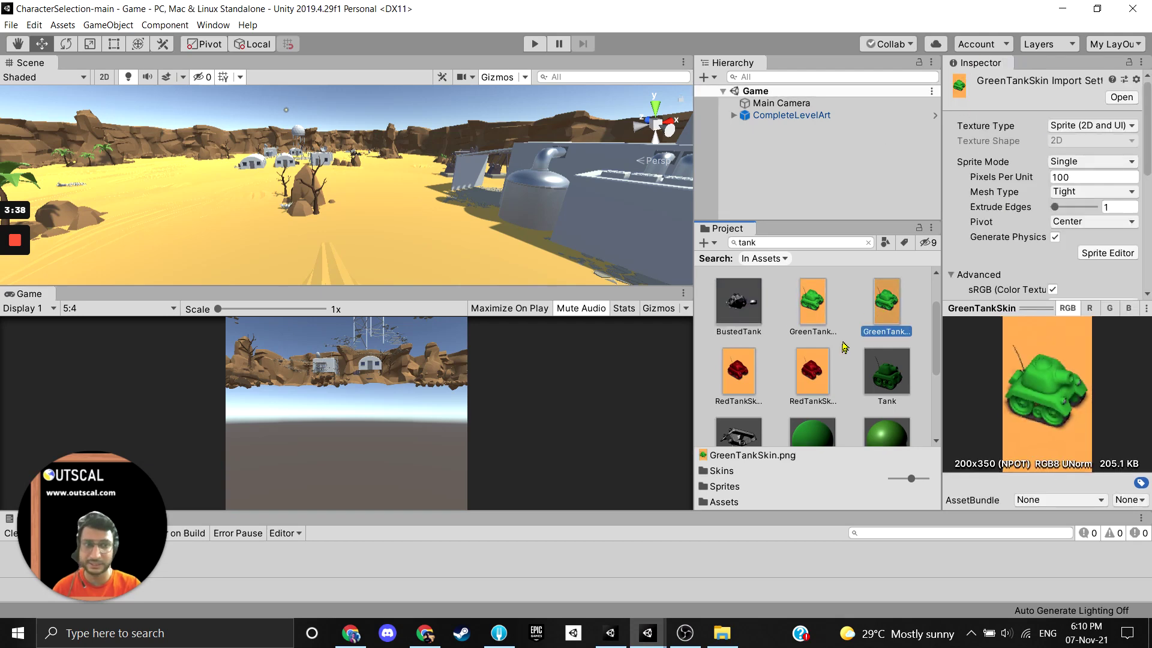
{"action": "scroll", "coordinate": [856, 364], "scroll_direction": "down", "scroll_amount": 1}
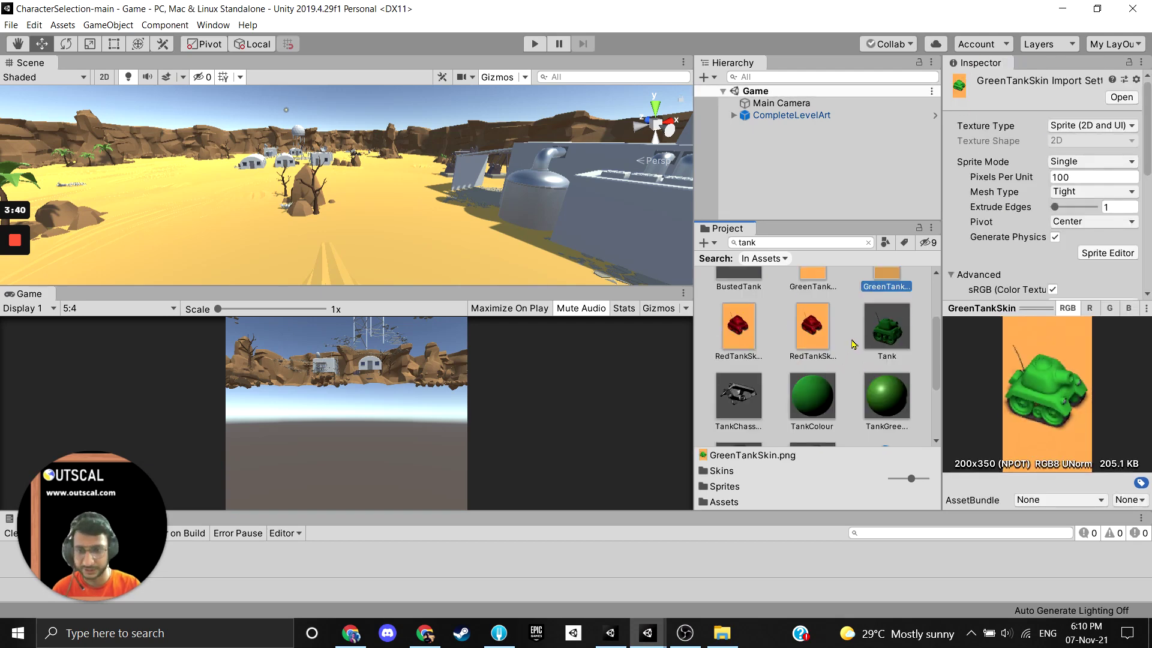
Reselect Tank.fbx (Scale Factor 1, Convert Units on) and lower the Hierarchy/Project splitter
{"action": "left_click", "coordinate": [888, 327]}
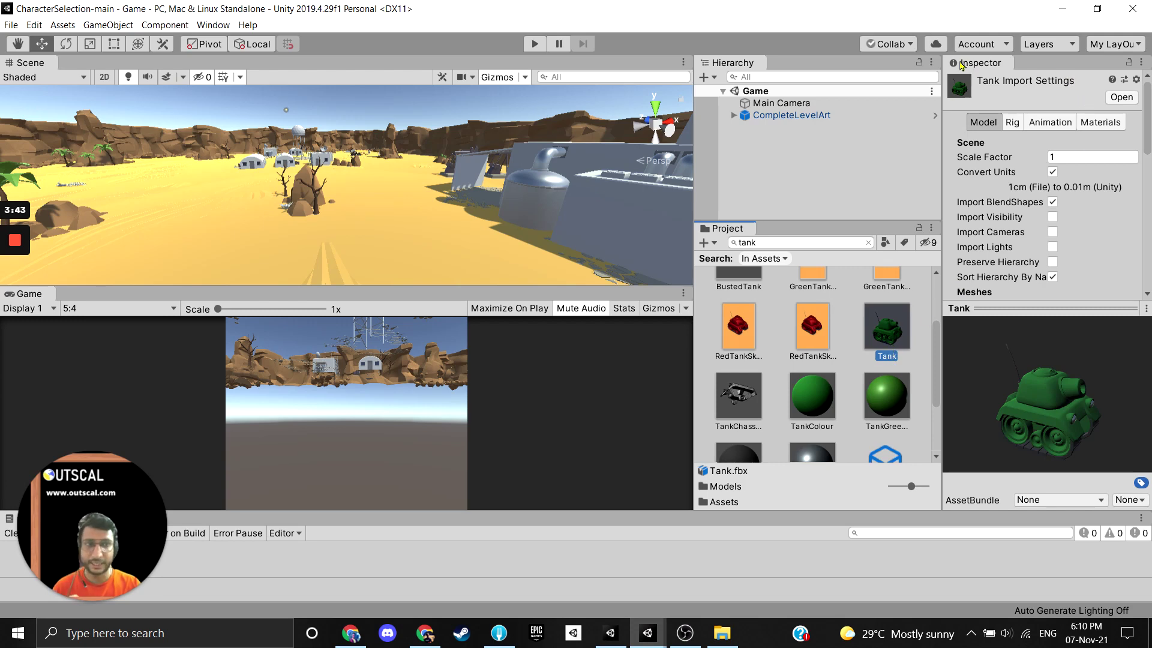
{"action": "scroll", "coordinate": [999, 177], "scroll_direction": "down", "scroll_amount": 4}
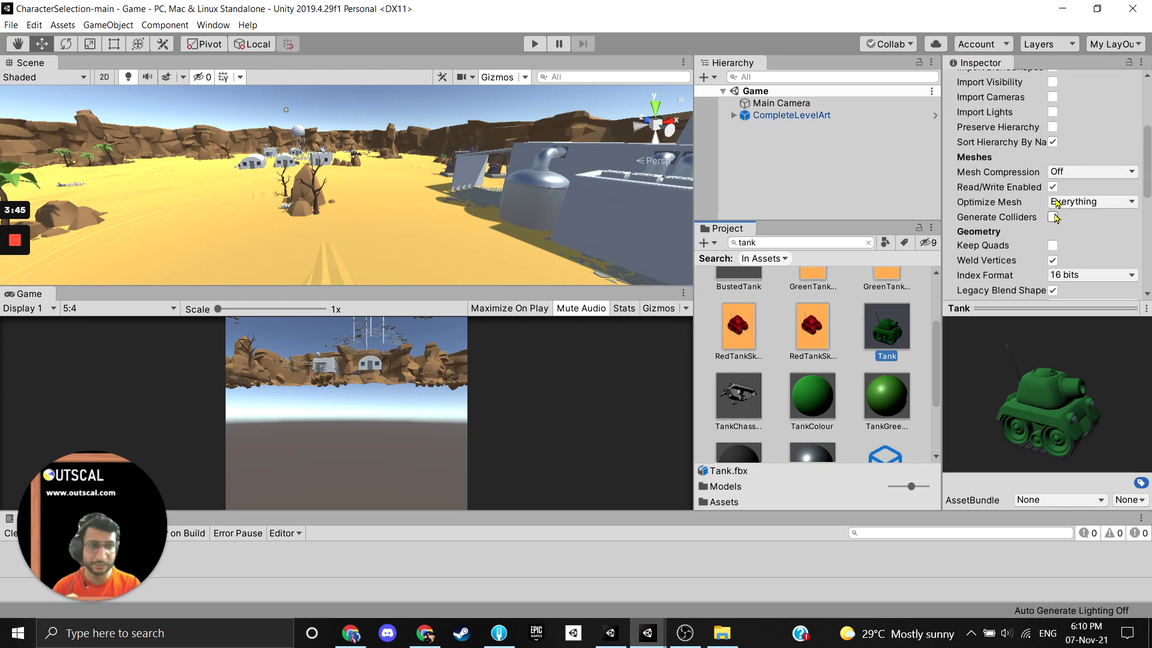
{"action": "scroll", "coordinate": [1050, 204], "scroll_direction": "up", "scroll_amount": 4}
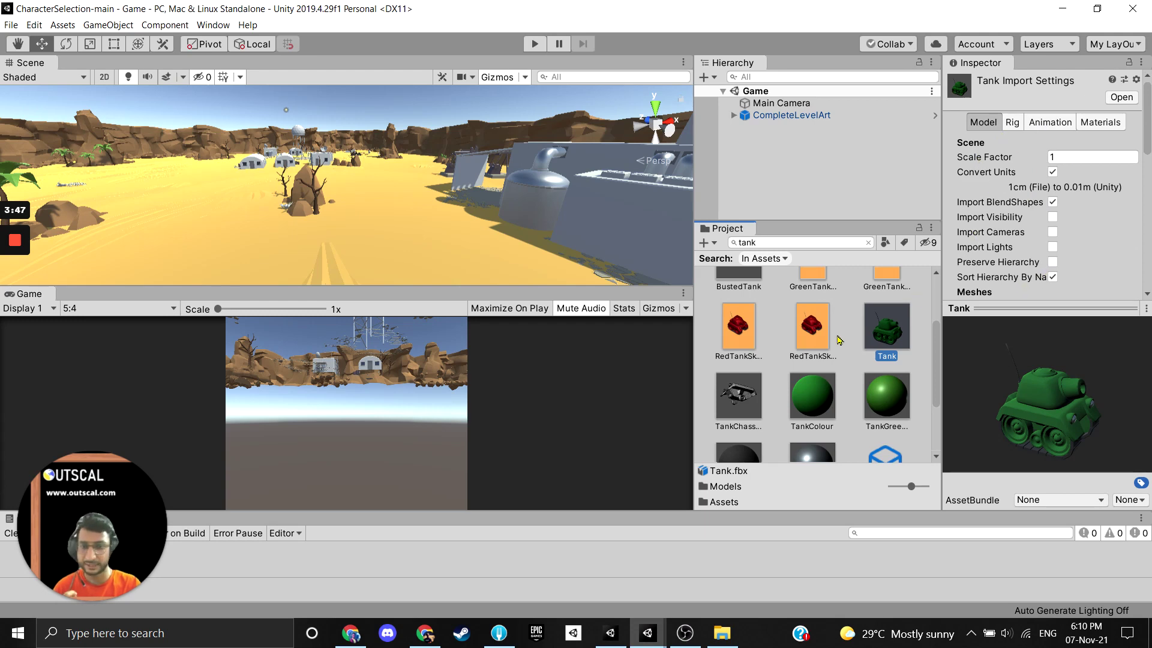
{"action": "left_click_drag", "start_coordinate": [798, 230], "coordinate": [798, 282]}
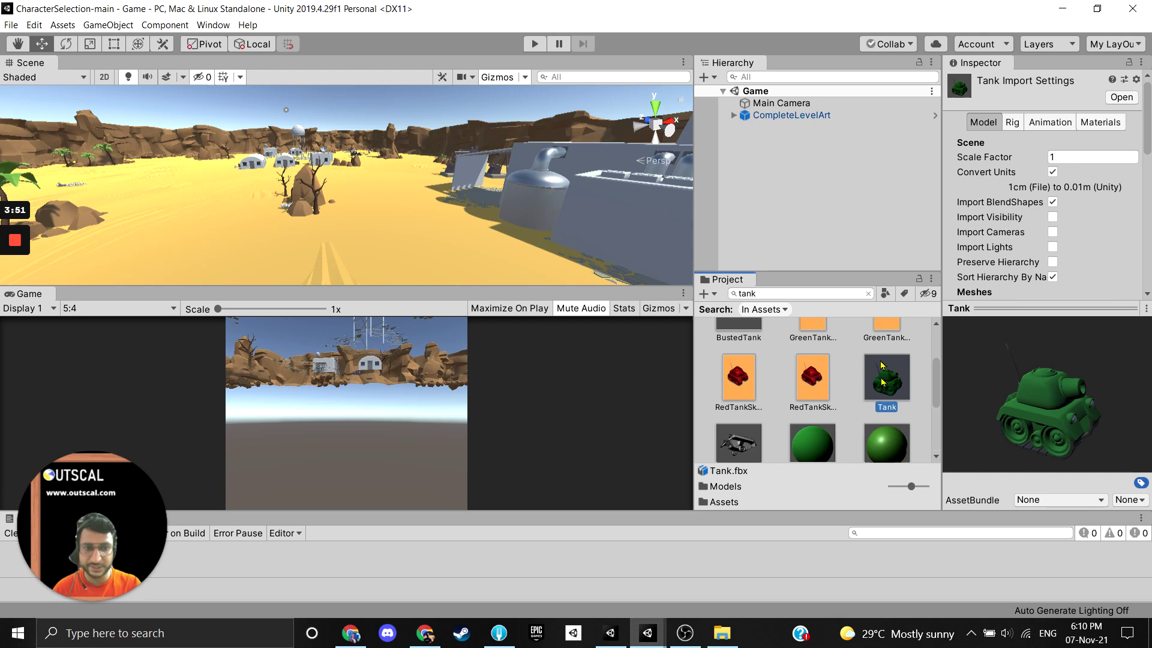
{"action": "scroll", "coordinate": [881, 364], "scroll_direction": "up", "scroll_amount": 1}
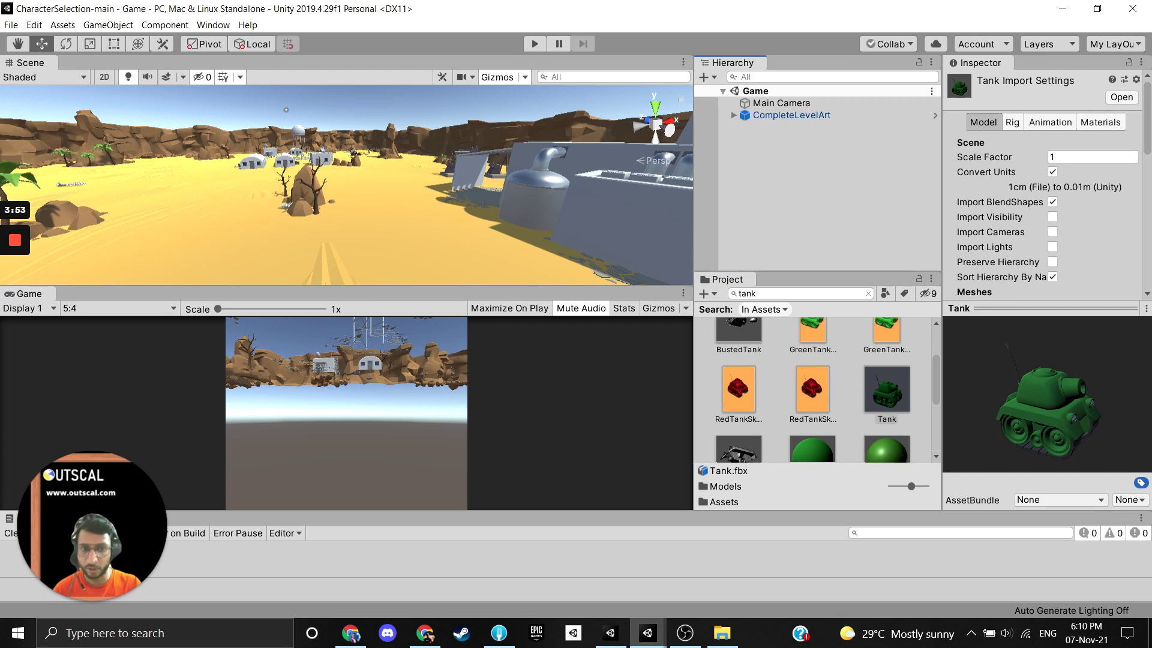
Drag the Tank model into the Hierarchy, then delete that placed Tank object
{"action": "left_click_drag", "start_coordinate": [887, 390], "coordinate": [807, 204]}
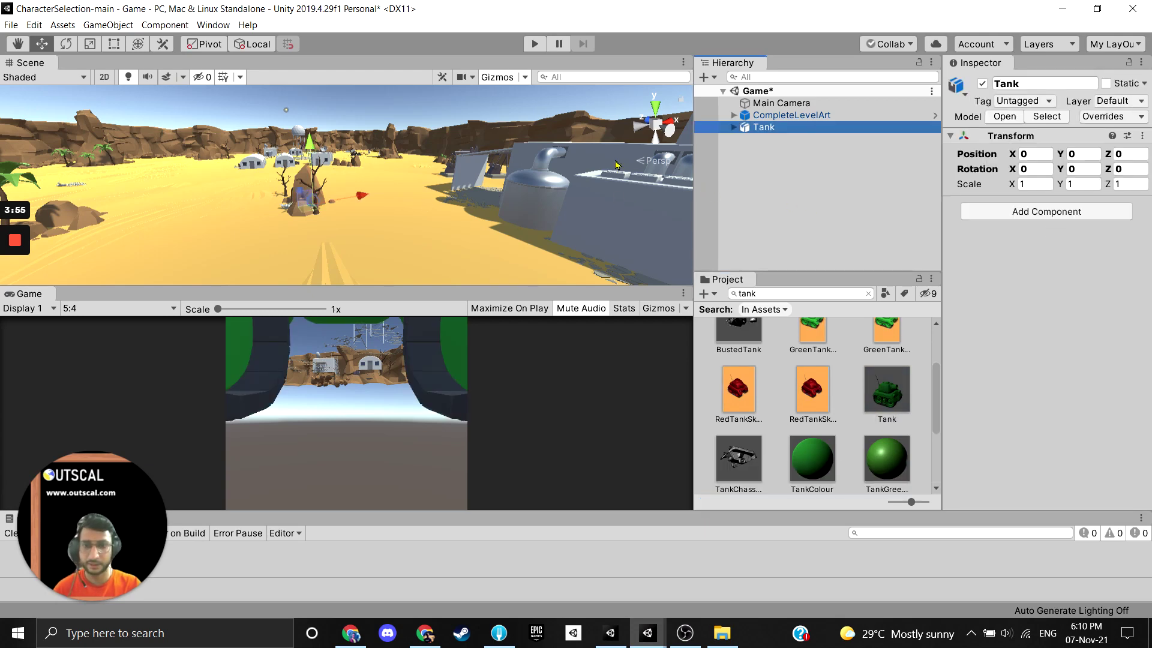
{"action": "scroll", "coordinate": [594, 171], "scroll_direction": "down", "scroll_amount": 1}
{"action": "left_click", "coordinate": [771, 136]}
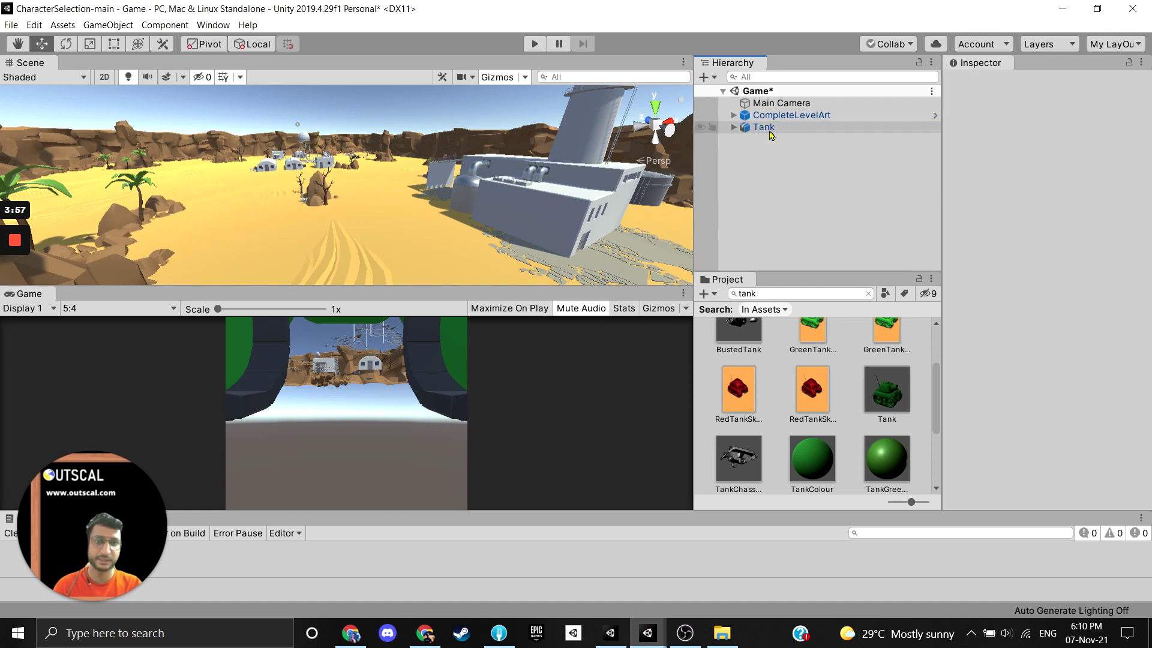
{"action": "left_click", "coordinate": [771, 134]}
{"action": "key", "text": "Delete"}
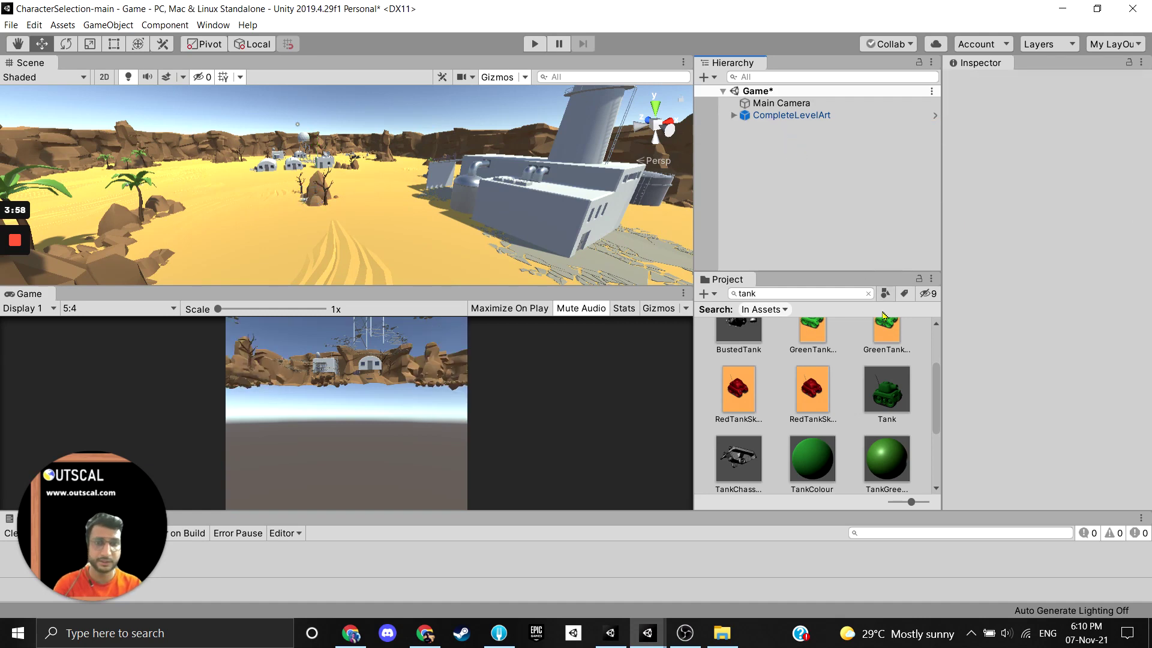
Add the Tank model to the scene again at 0,0,0 and frame it in the Scene view
{"action": "left_click", "coordinate": [886, 400]}
{"action": "scroll", "coordinate": [886, 403], "scroll_direction": "up", "scroll_amount": 1}
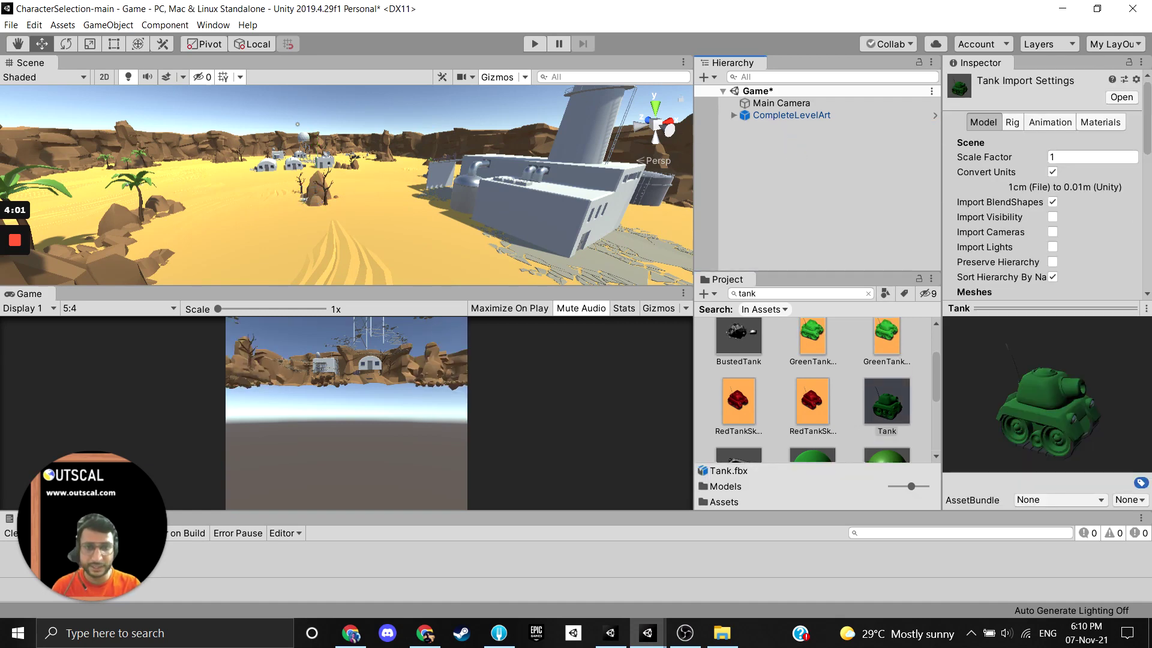
{"action": "left_click_drag", "start_coordinate": [887, 401], "coordinate": [804, 208]}
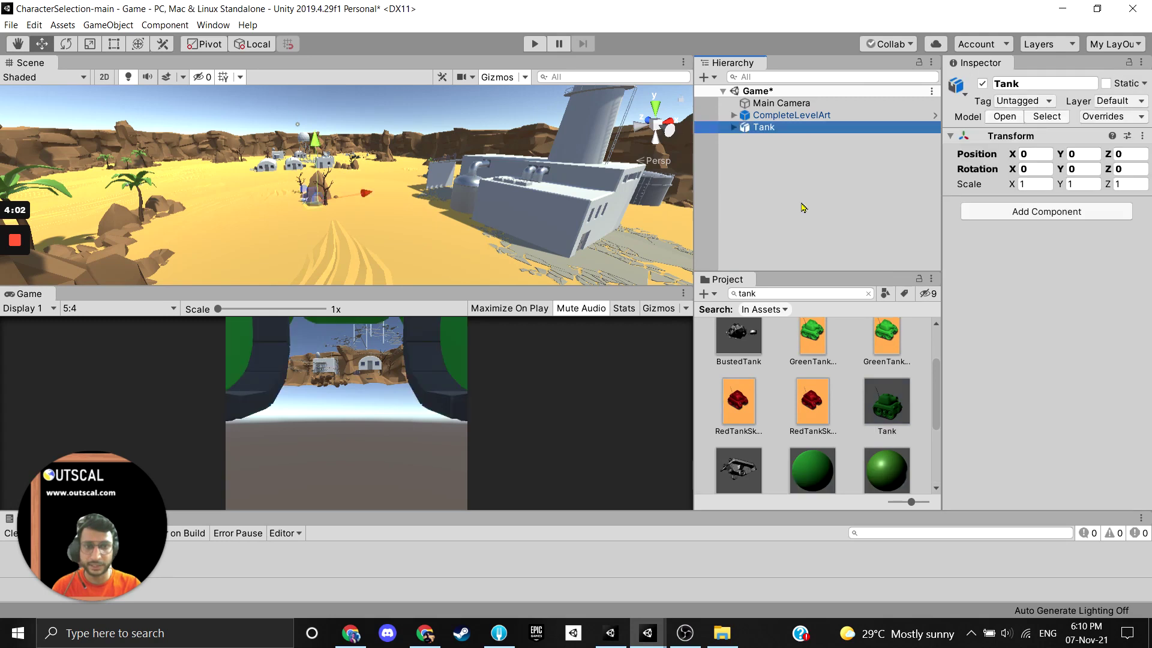
{"action": "double_click", "coordinate": [764, 127]}
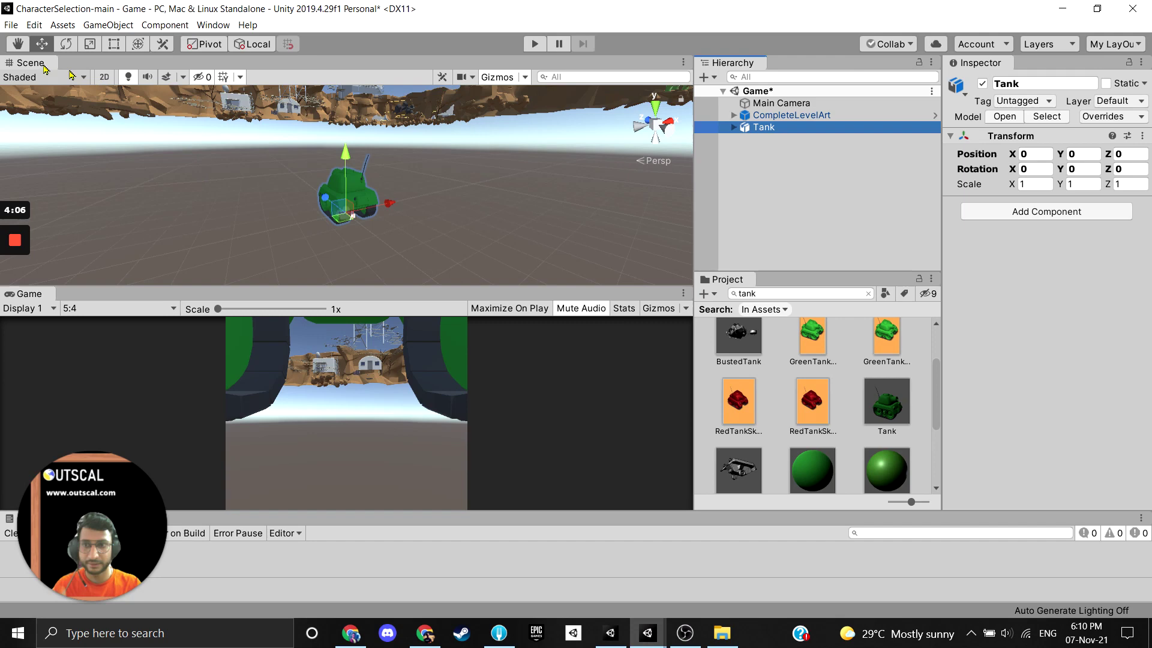
{"action": "double_click", "coordinate": [772, 128]}
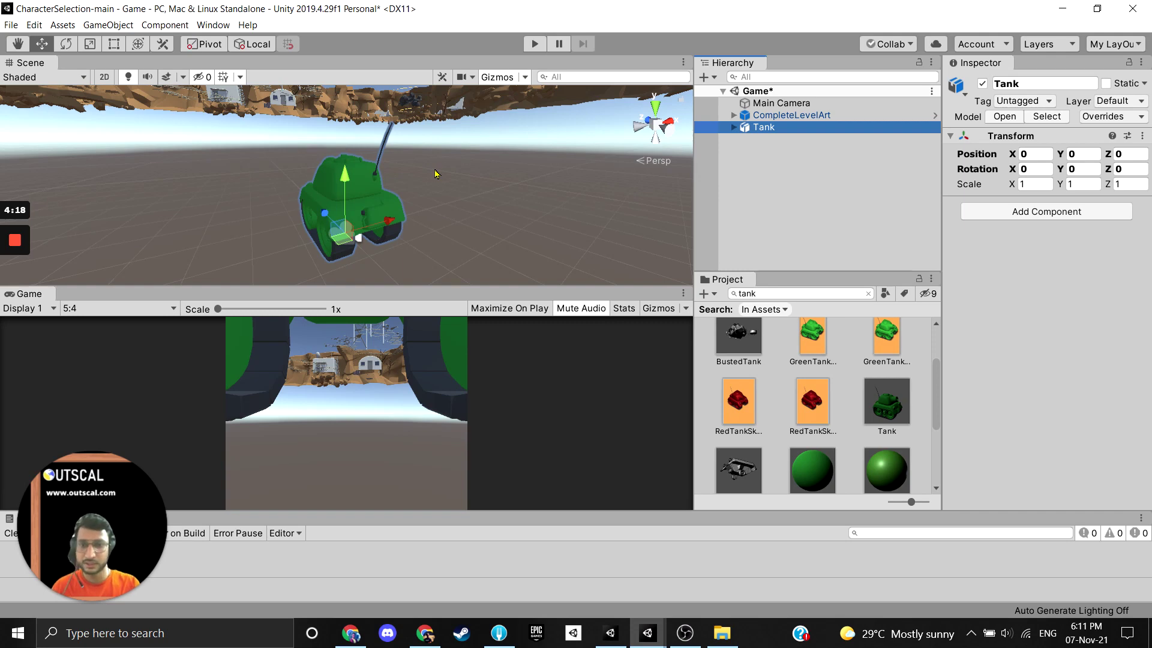
Raise the tank with its Y-axis gizmo to Y 4.1, orbiting to see it above the ground
{"action": "scroll", "coordinate": [436, 174], "scroll_direction": "down", "scroll_amount": 5}
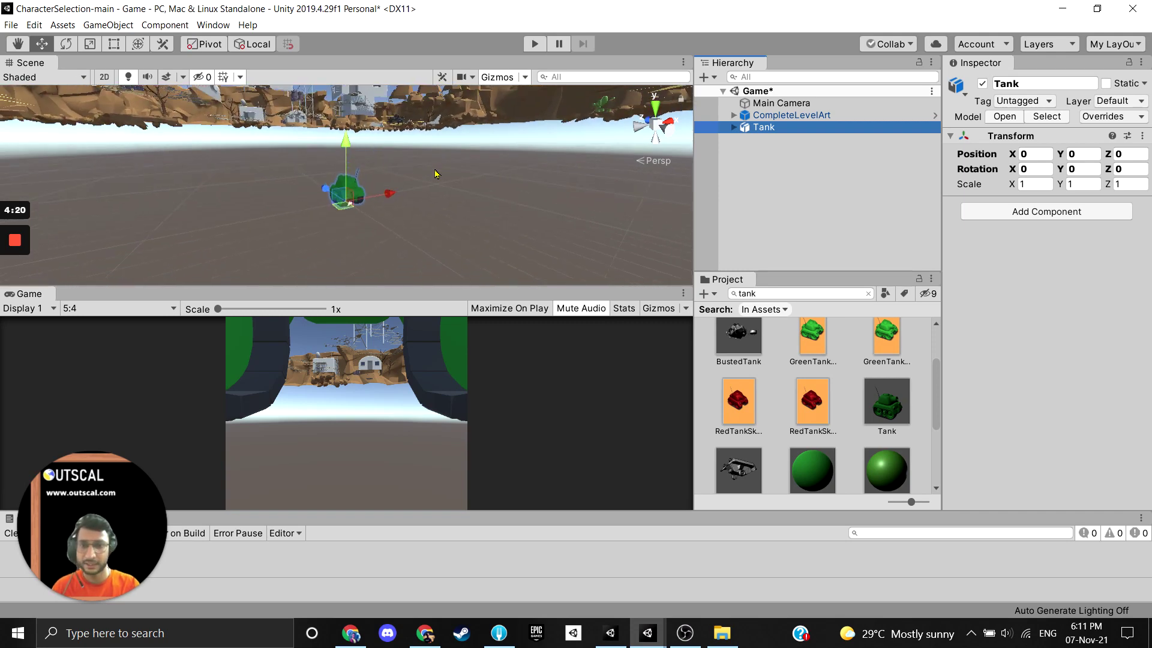
{"action": "left_click_drag", "start_coordinate": [436, 174], "coordinate": [342, 159], "text": "alt"}
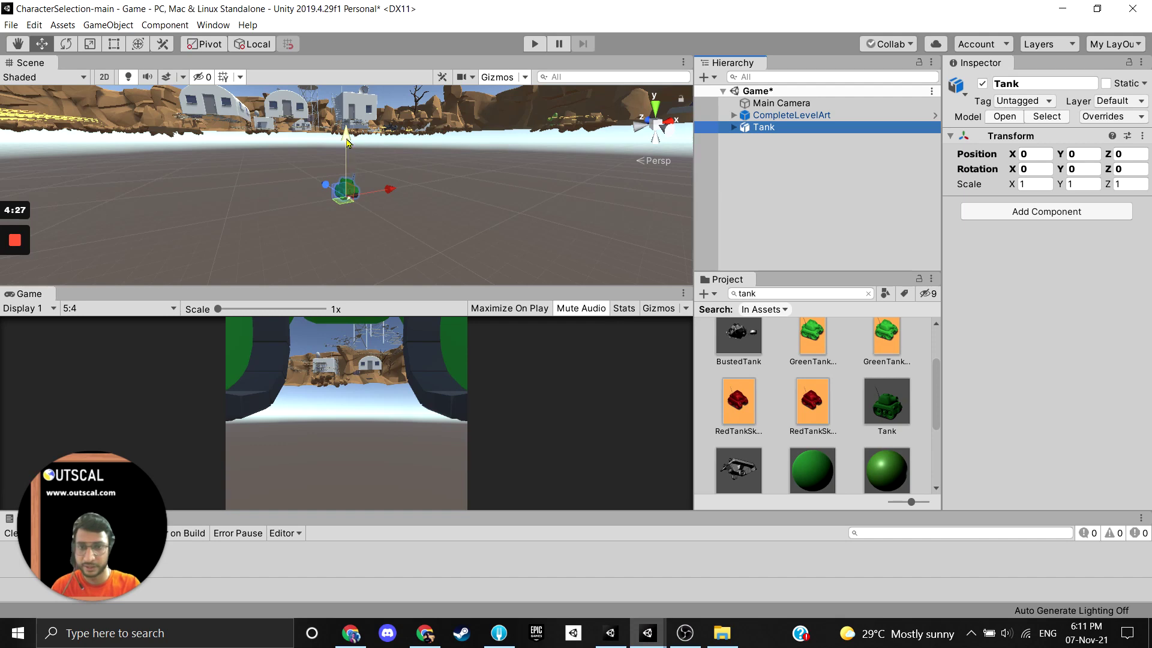
{"action": "left_click_drag", "start_coordinate": [347, 142], "coordinate": [356, 107]}
{"action": "key", "text": "alt"}
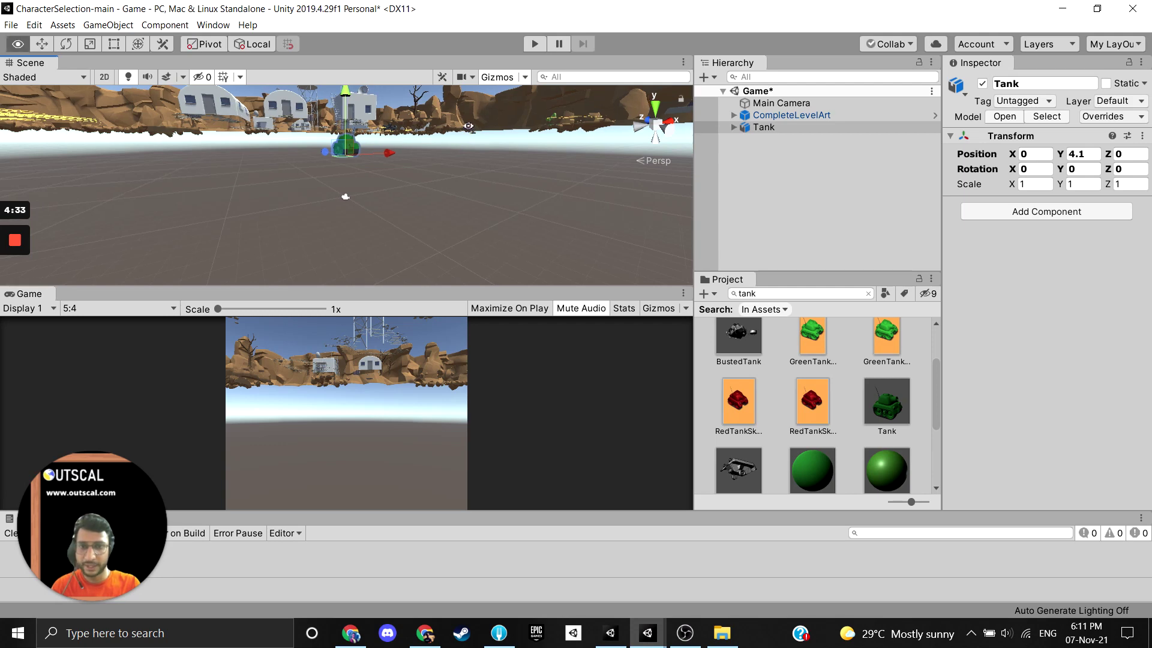
{"action": "left_click_drag", "start_coordinate": [468, 125], "coordinate": [457, 116], "text": "alt"}
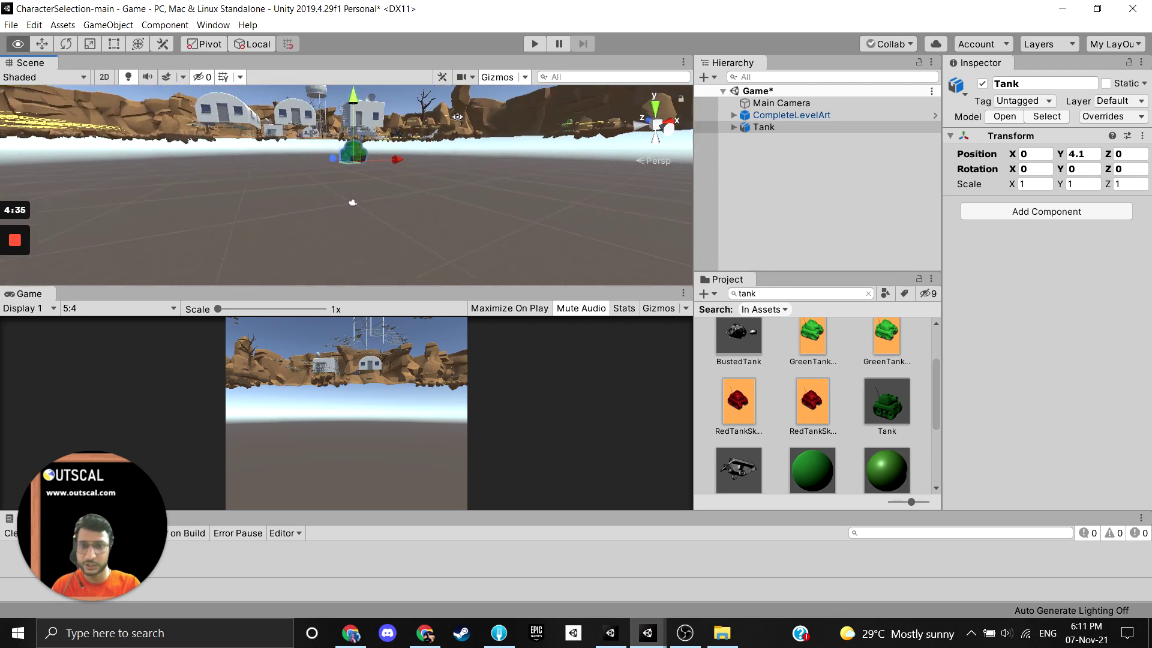
{"action": "scroll", "coordinate": [457, 116], "scroll_direction": "up", "scroll_amount": 5}
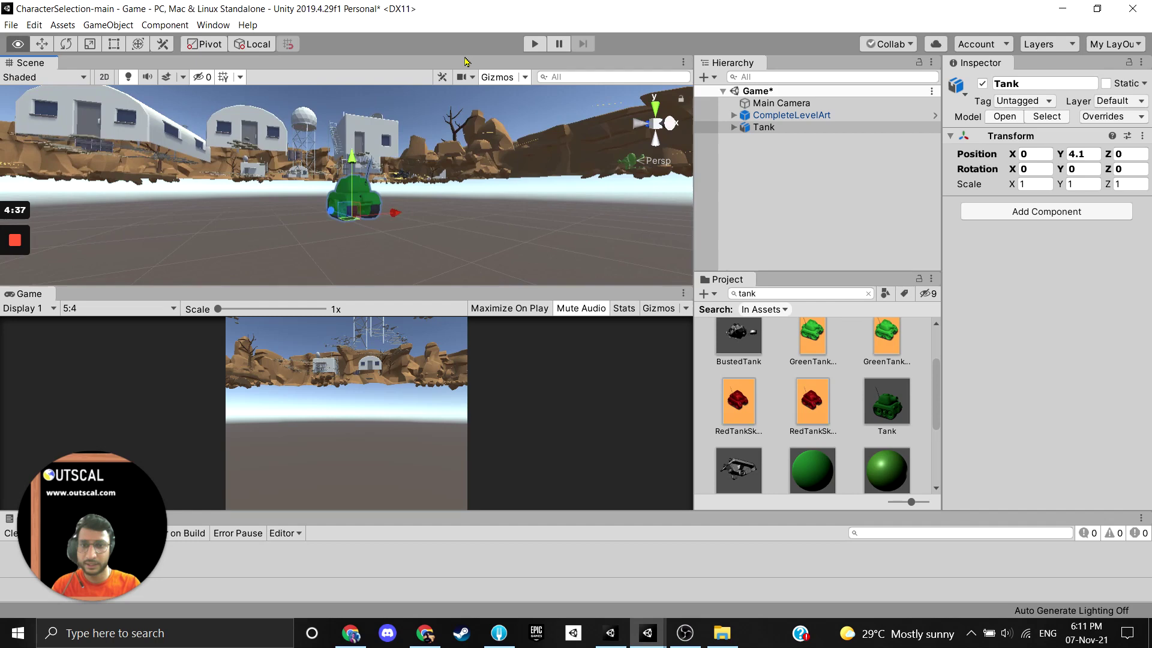
{"action": "right_click_drag", "start_coordinate": [469, 64], "coordinate": [491, 76], "text": "alt"}
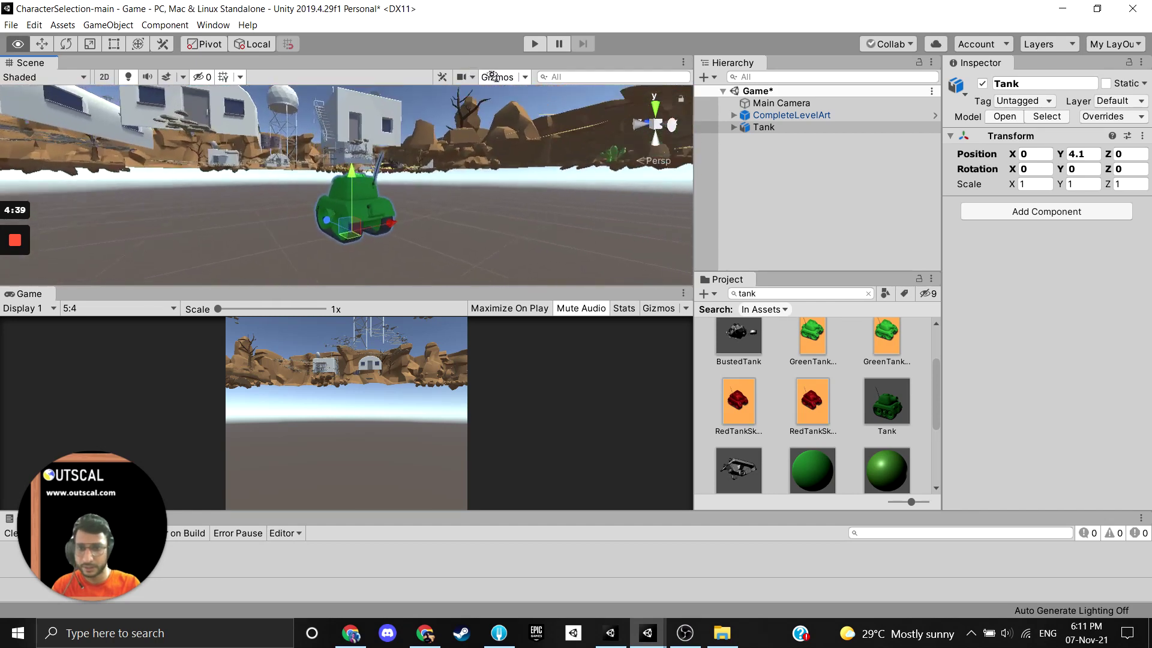
{"action": "left_click_drag", "start_coordinate": [492, 76], "coordinate": [670, 165], "text": "alt"}
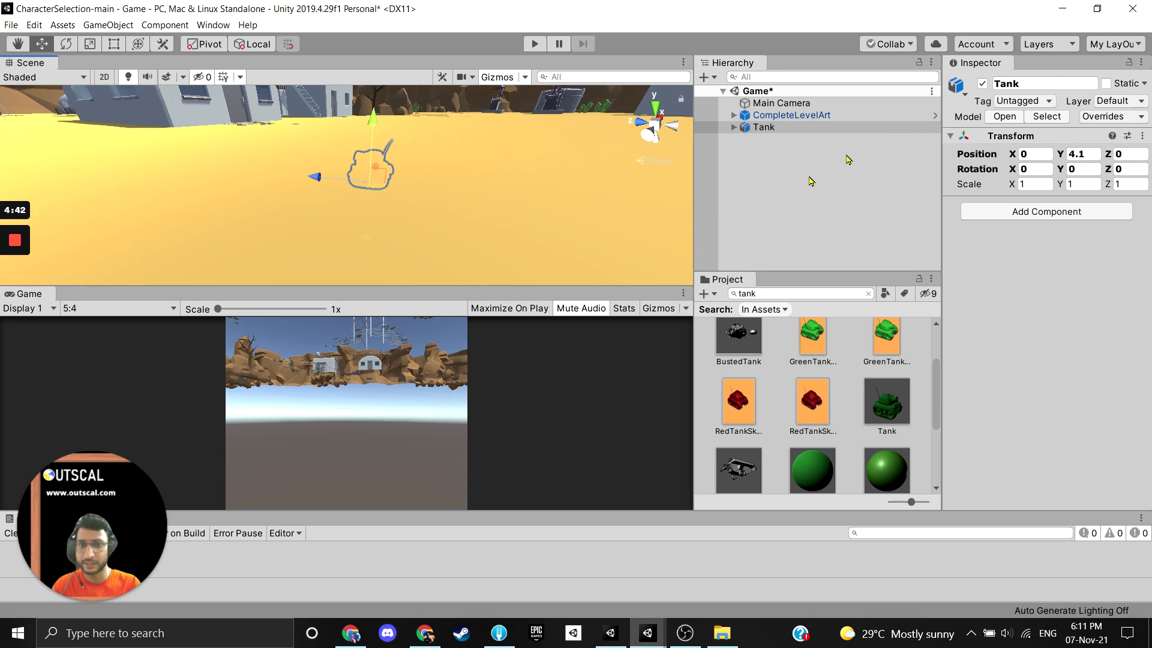
Select Tank and Reset its Transform, returning it to 0,0,0 with scale 1
{"action": "left_click", "coordinate": [780, 128]}
{"action": "double_click", "coordinate": [782, 133]}
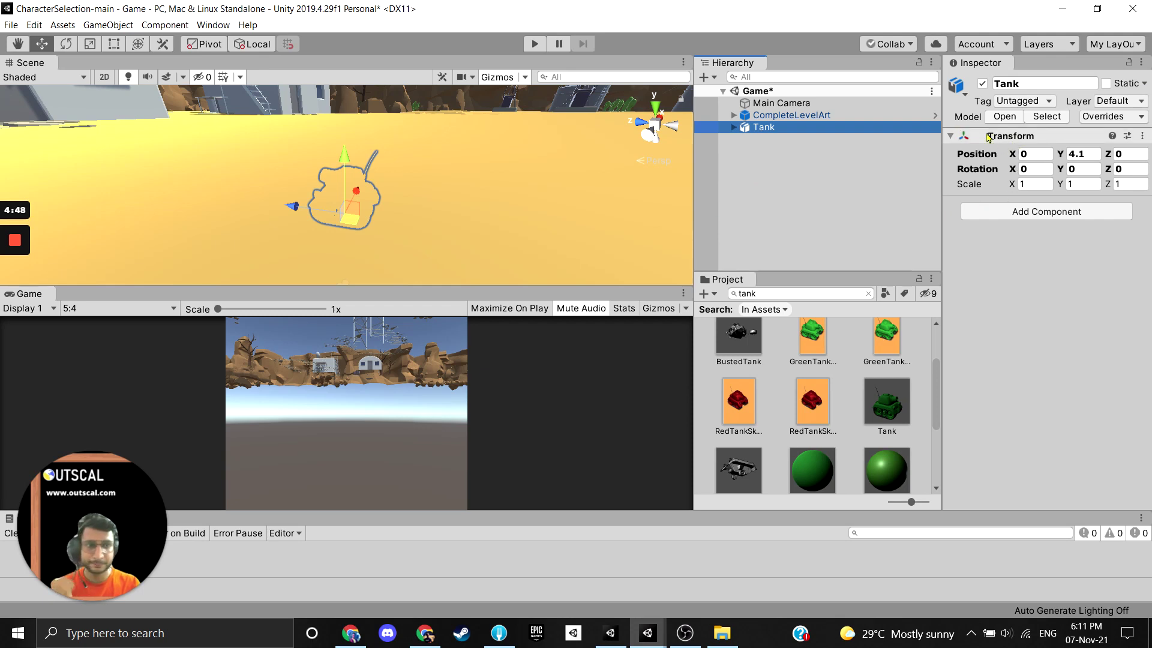
{"action": "left_click", "coordinate": [776, 139]}
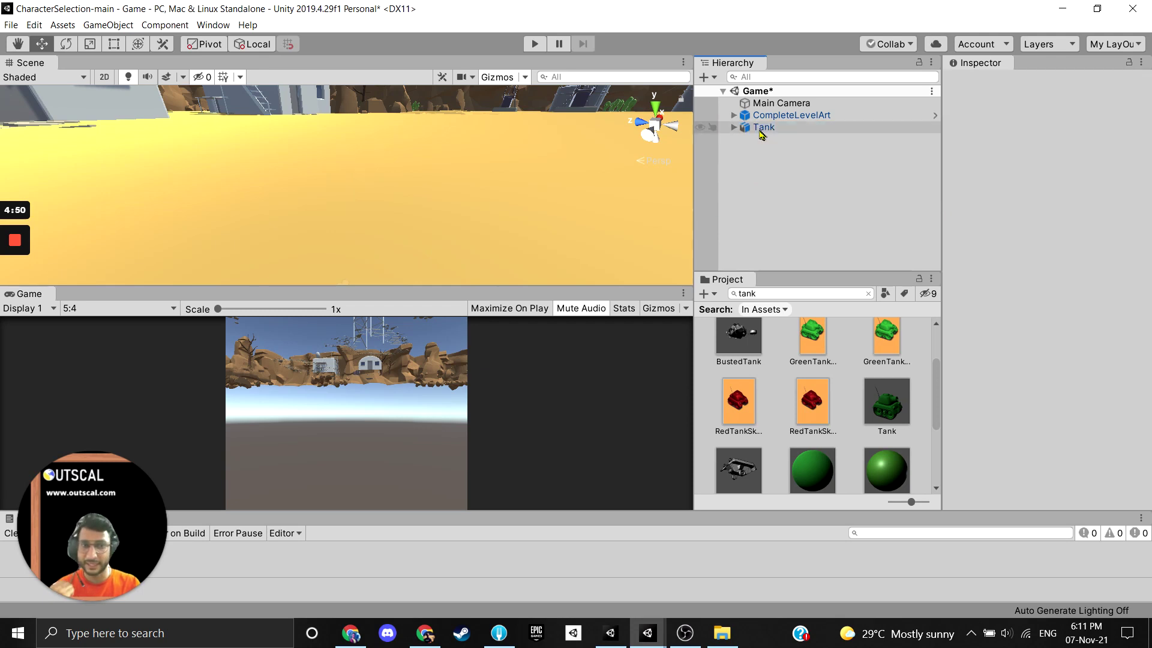
{"action": "left_click", "coordinate": [759, 128]}
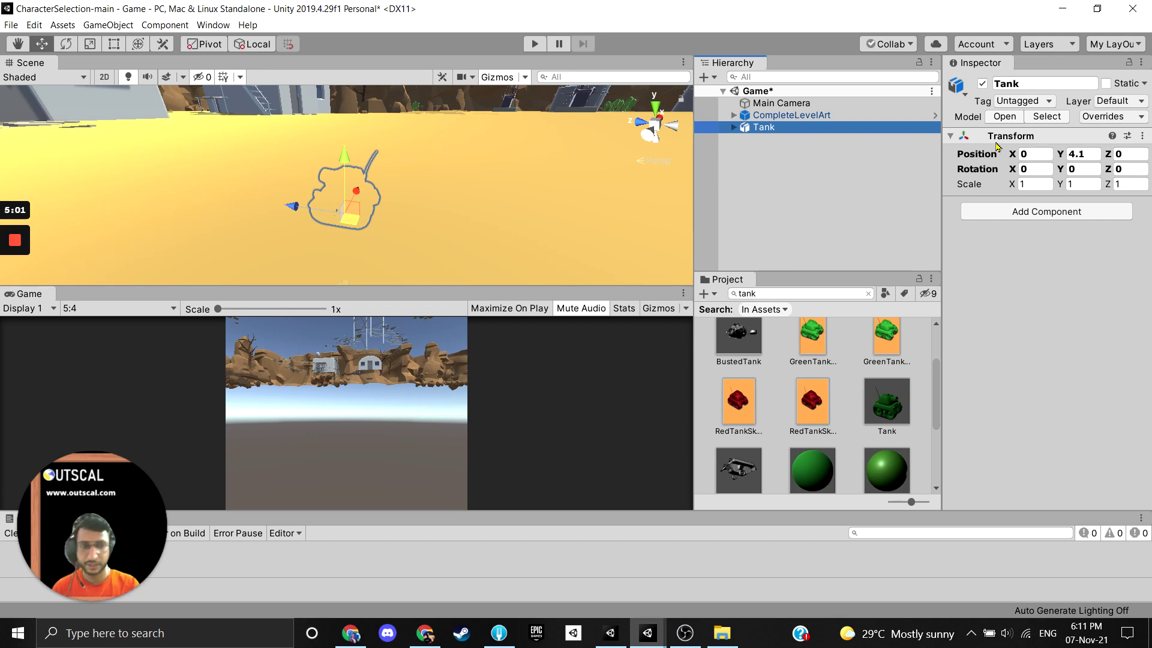
{"action": "left_click", "coordinate": [765, 129]}
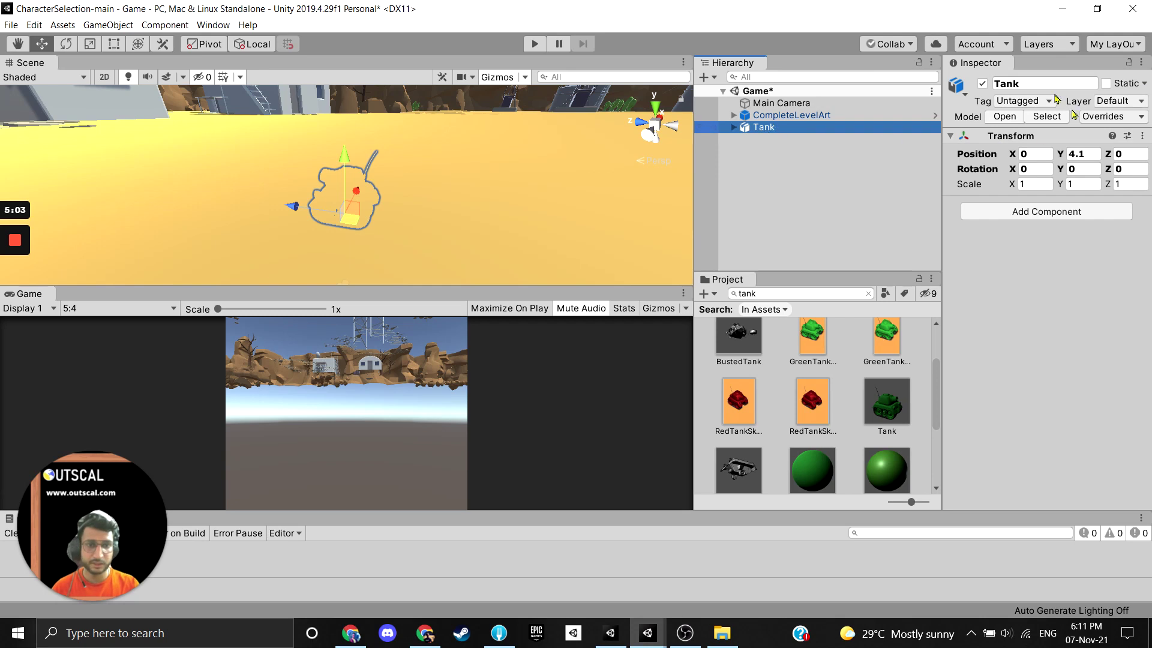
{"action": "right_click", "coordinate": [1006, 138]}
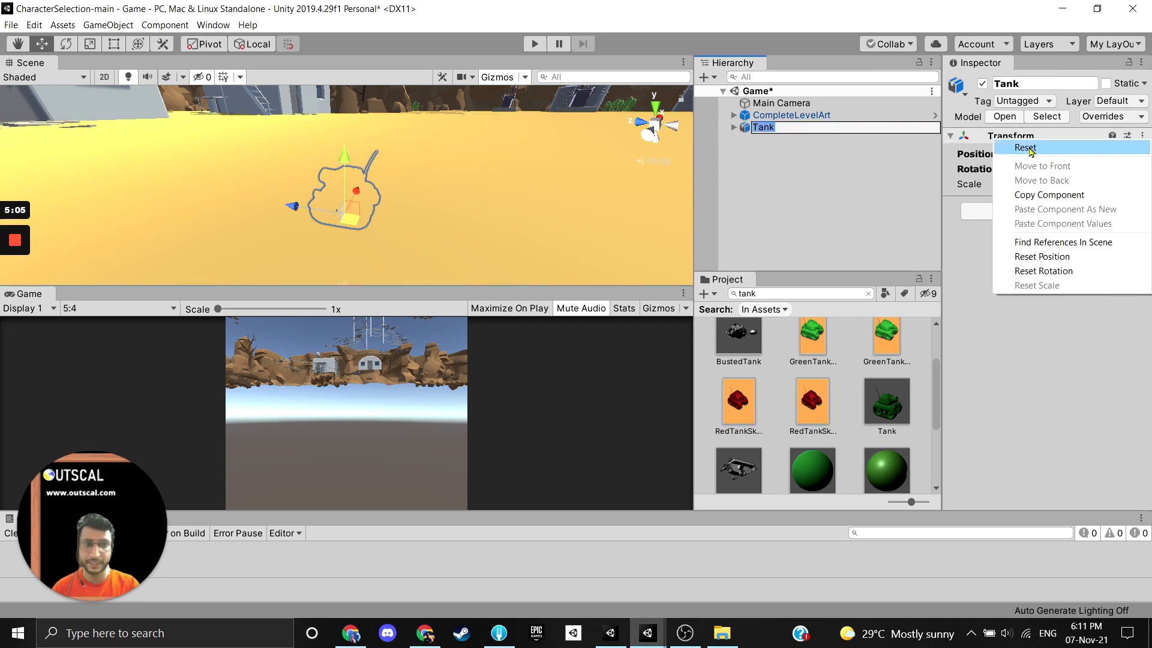
{"action": "left_click", "coordinate": [1026, 147]}
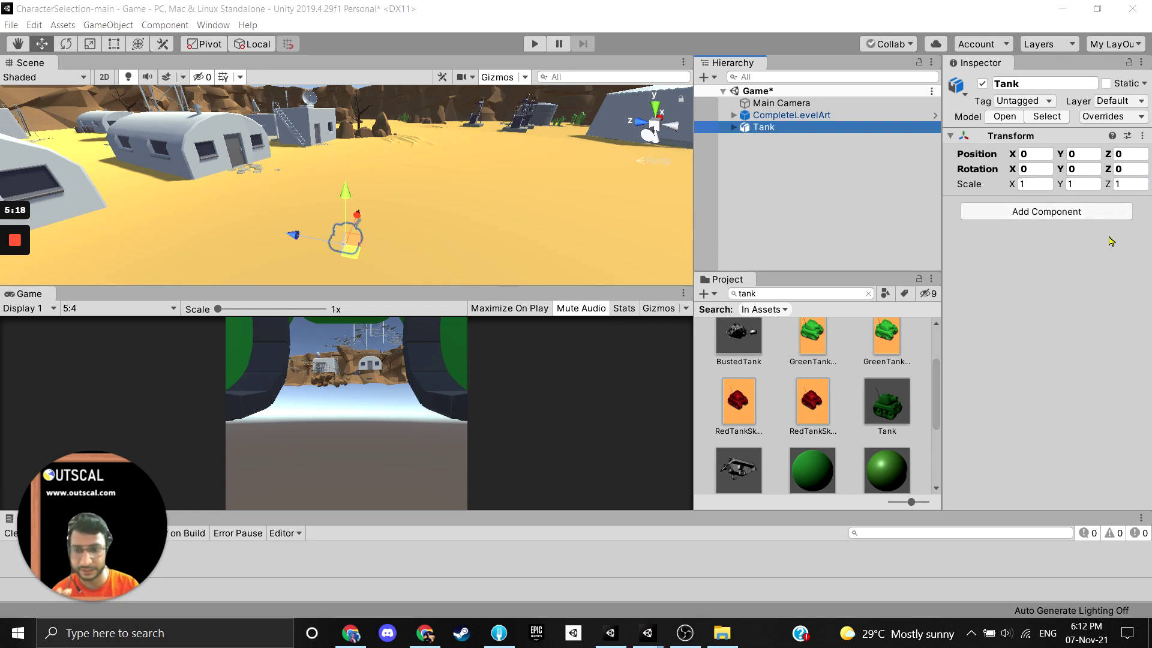
Select CompleteLevelArt and Reset its Transform so the desert base sits at 0,0,0
{"action": "left_click", "coordinate": [789, 120]}
{"action": "left_click", "coordinate": [790, 117]}
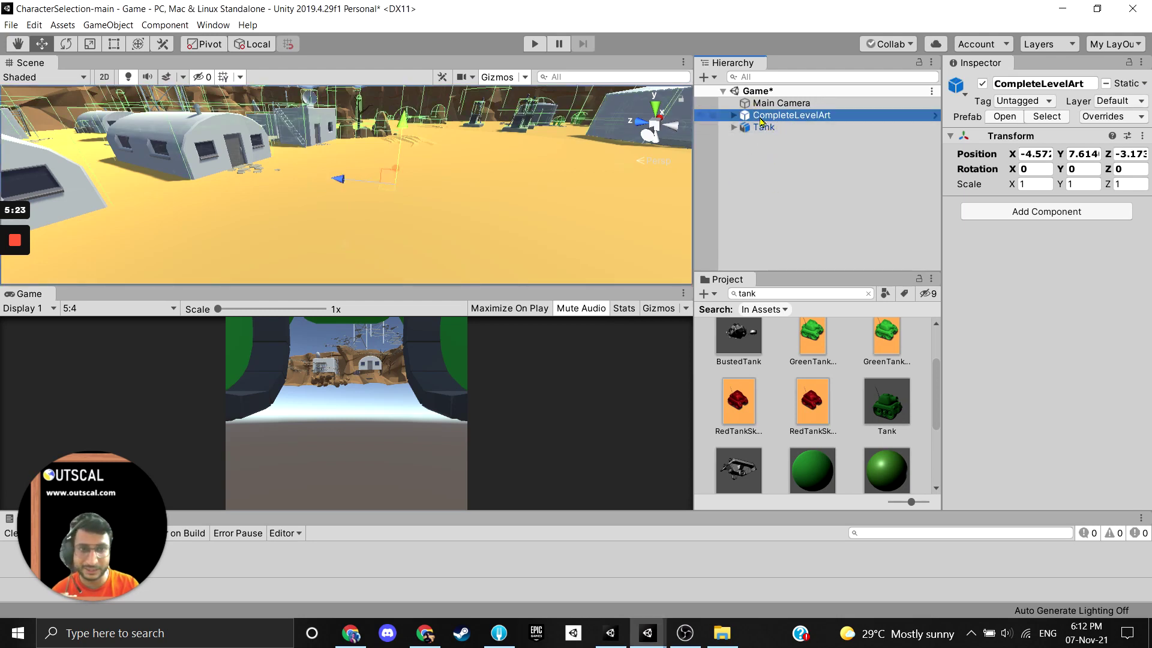
{"action": "key", "text": "Up"}
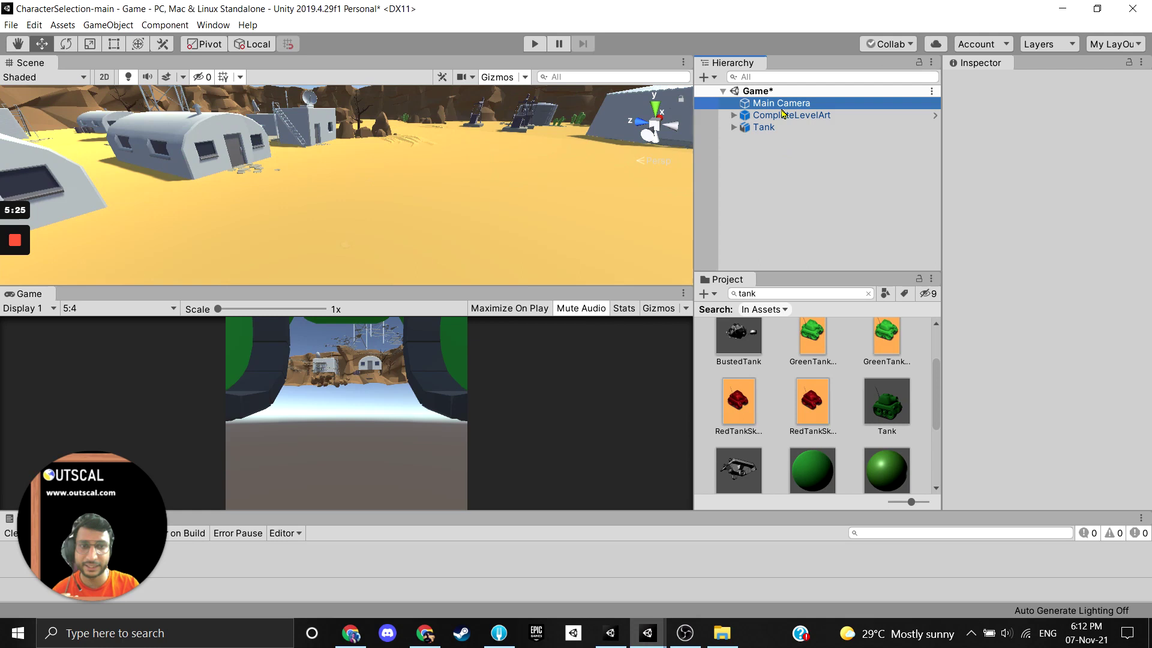
{"action": "key", "text": "Down"}
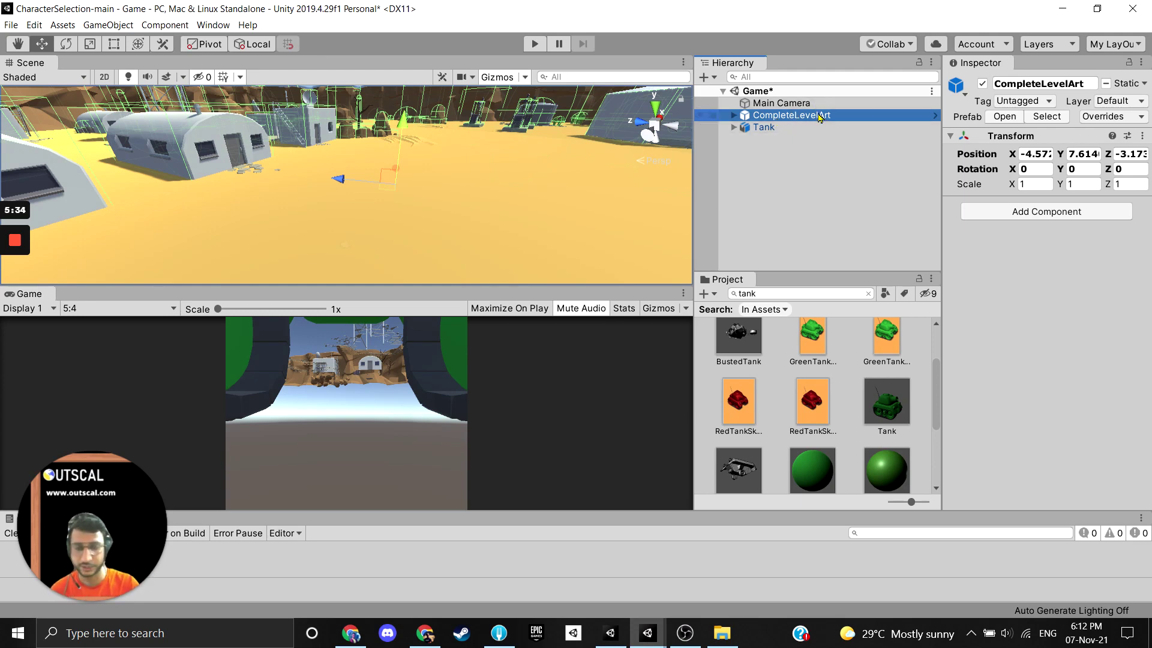
{"action": "right_click", "coordinate": [993, 139]}
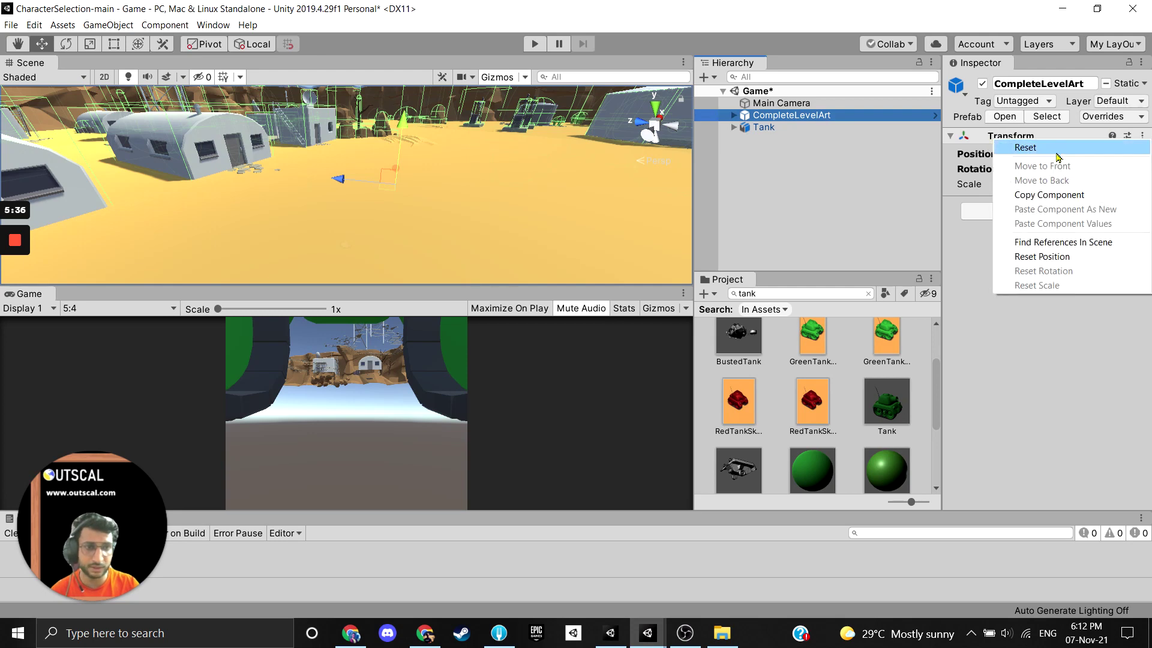
{"action": "left_click", "coordinate": [1026, 148]}
{"action": "left_click", "coordinate": [446, 233]}
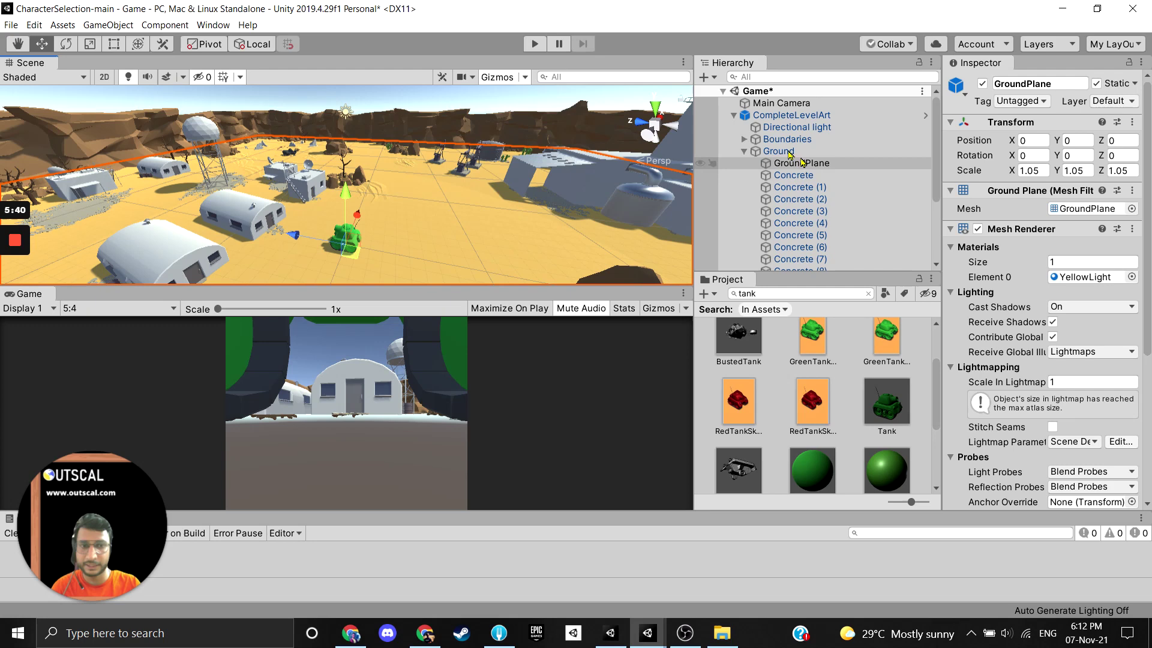
Collapse CompleteLevelArt, then frame the Tank in the Scene view and orbit around it for a close look
{"action": "left_click", "coordinate": [734, 117]}
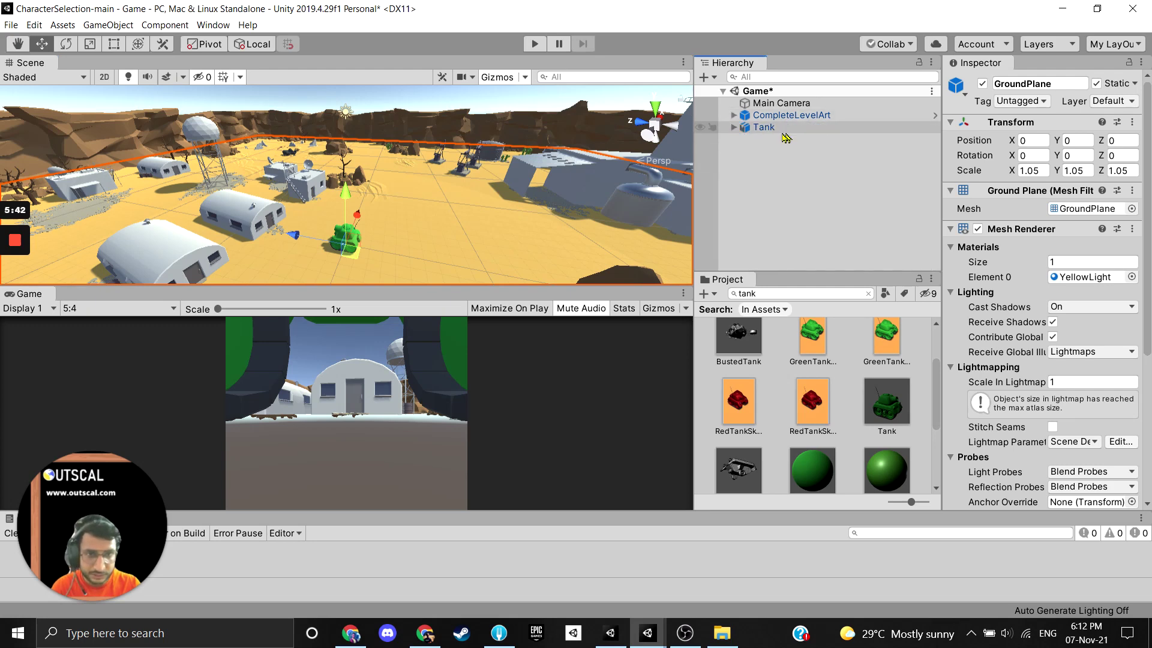
{"action": "left_click", "coordinate": [759, 128]}
{"action": "key", "text": "f"}
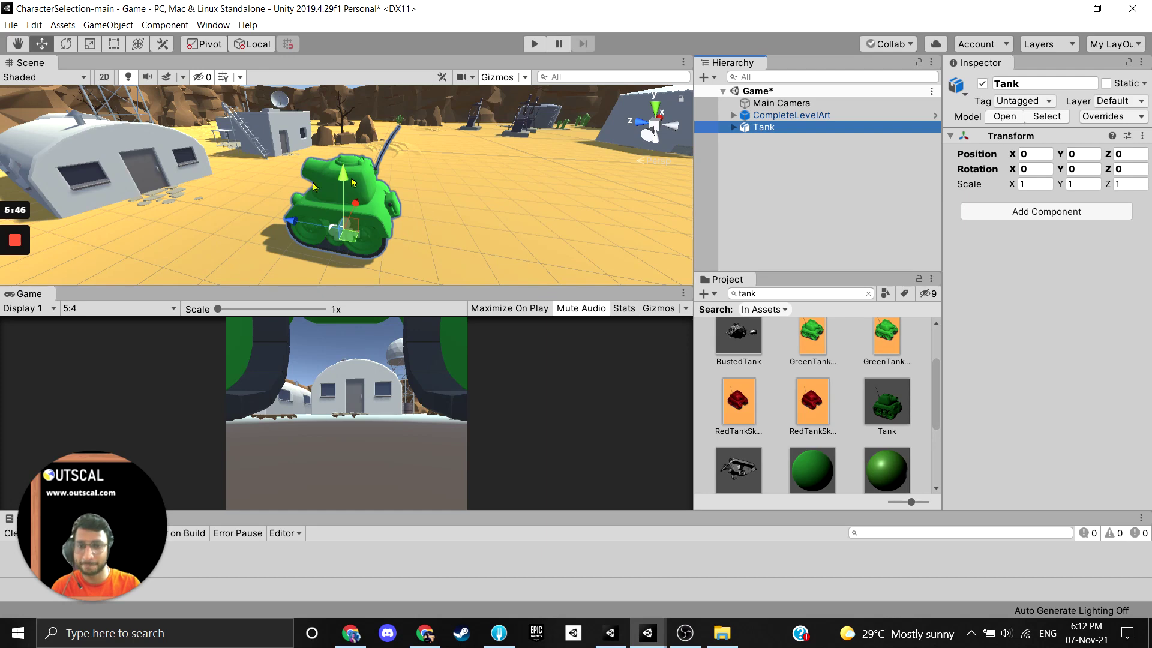
{"action": "scroll", "coordinate": [414, 200], "scroll_direction": "down", "scroll_amount": 3}
{"action": "scroll", "coordinate": [407, 200], "scroll_direction": "up", "scroll_amount": 1}
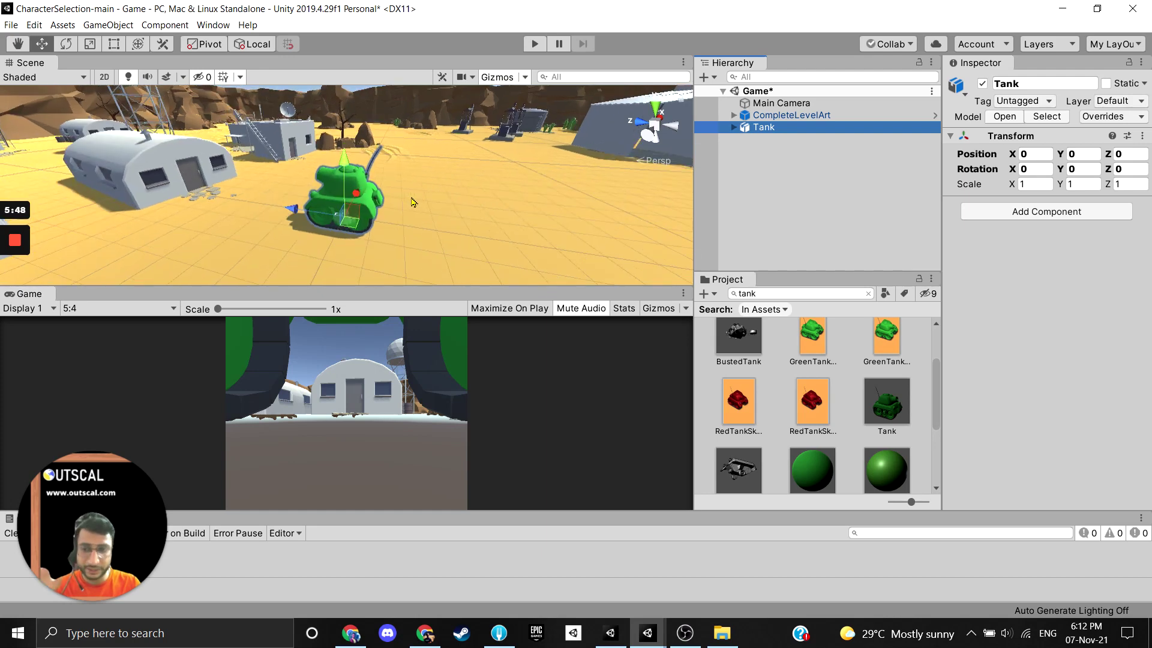
{"action": "left_click_drag", "start_coordinate": [475, 201], "coordinate": [385, 192], "text": "alt"}
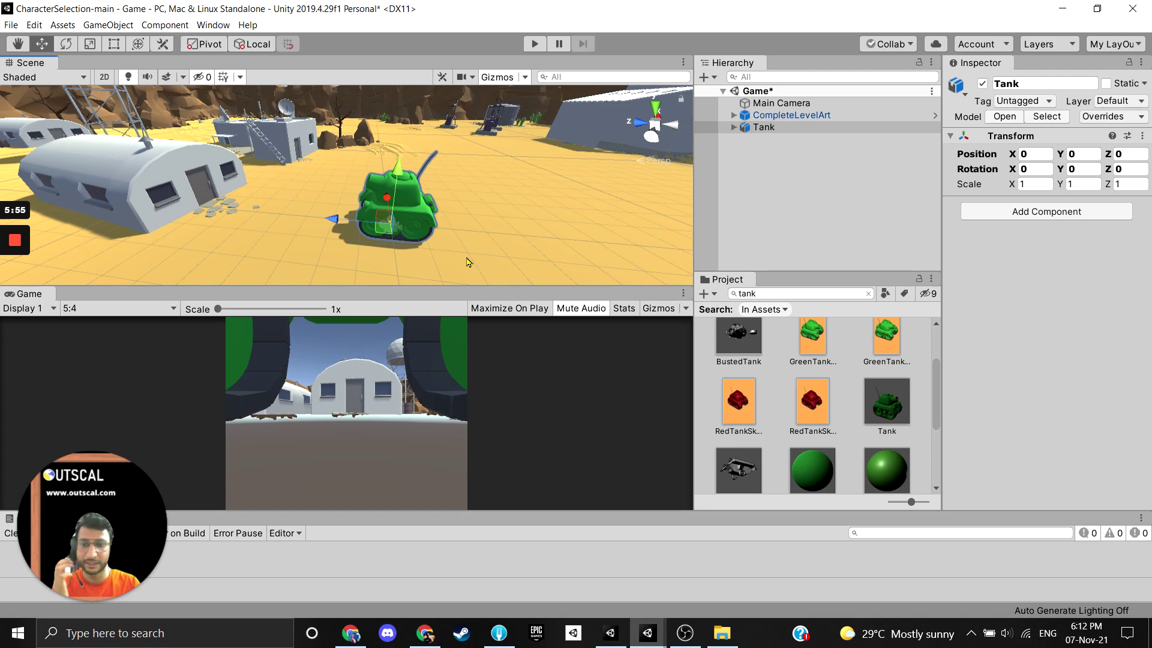